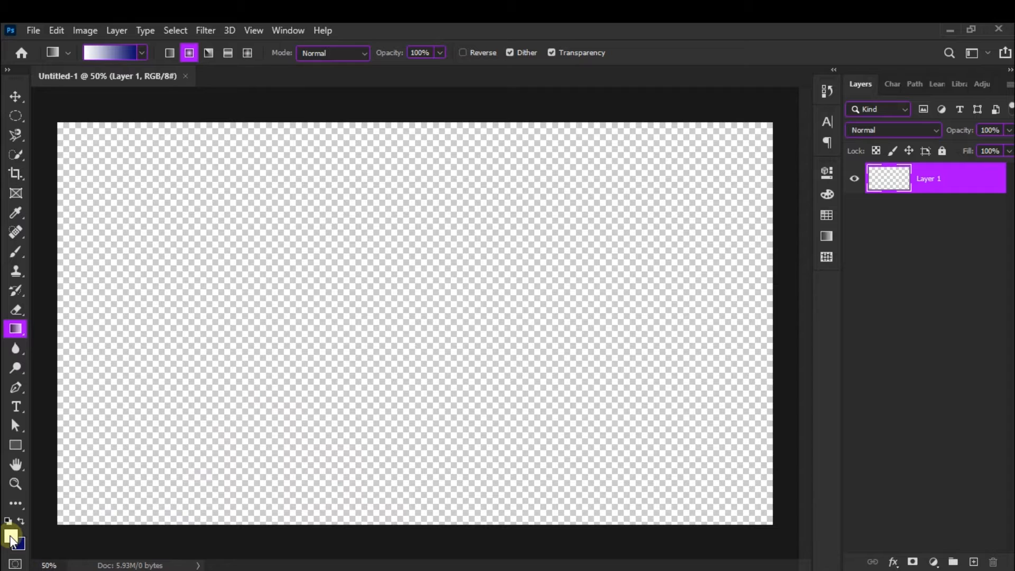
Set the foreground color to dark blue #162b66
click(10, 538)
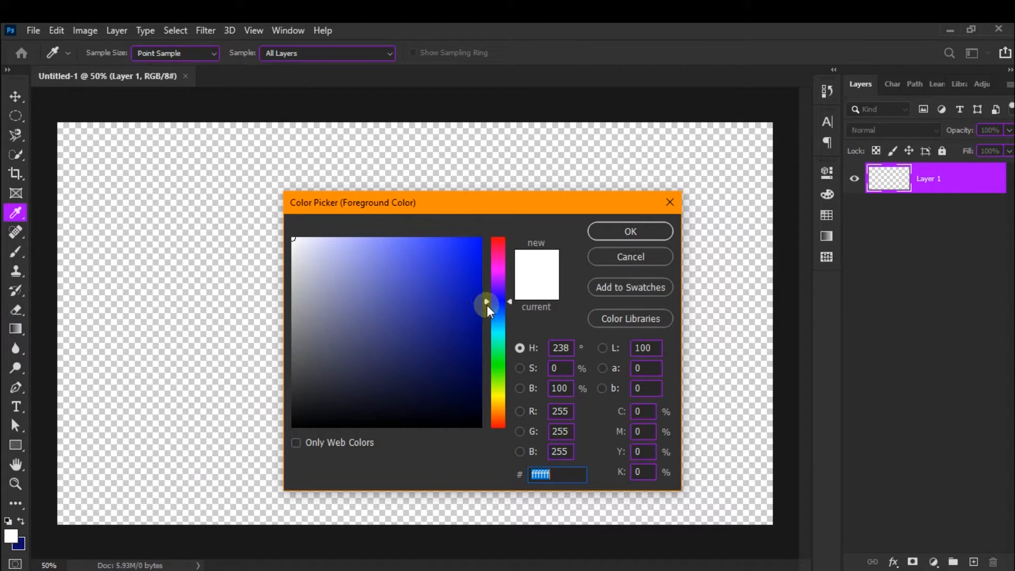
drag(490, 302, 441, 331)
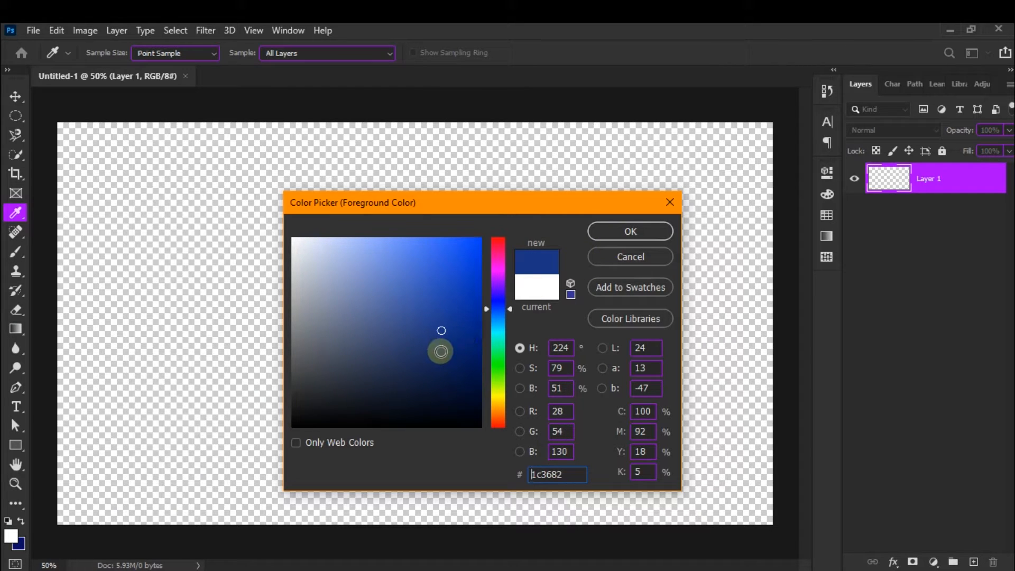
click(440, 352)
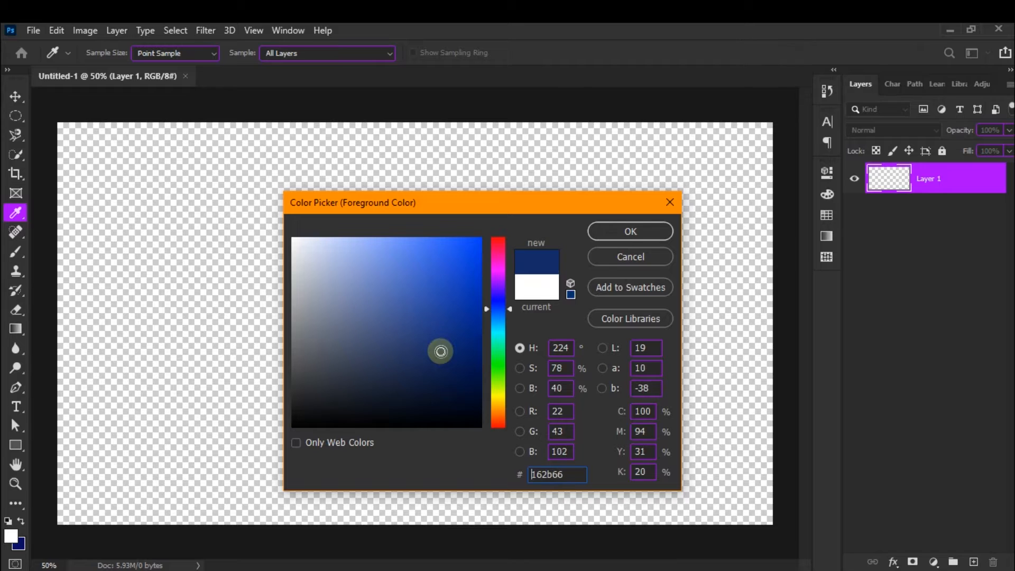
click(620, 231)
Fill Layer 1 with a radial foreground-to-background gradient running from the lower centre of the canvas to just above its upper edge
key(g)
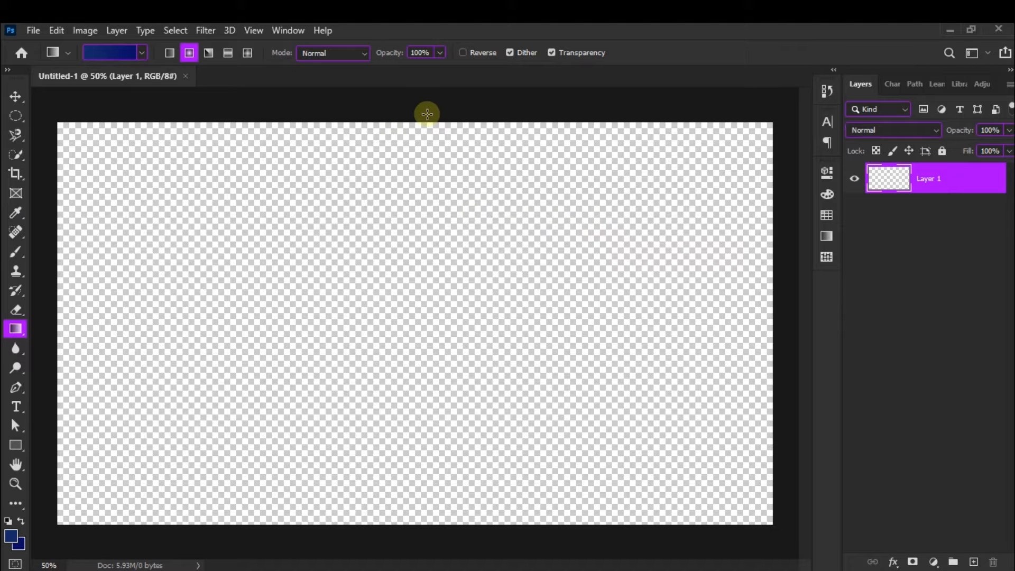
drag(374, 479, 408, 109)
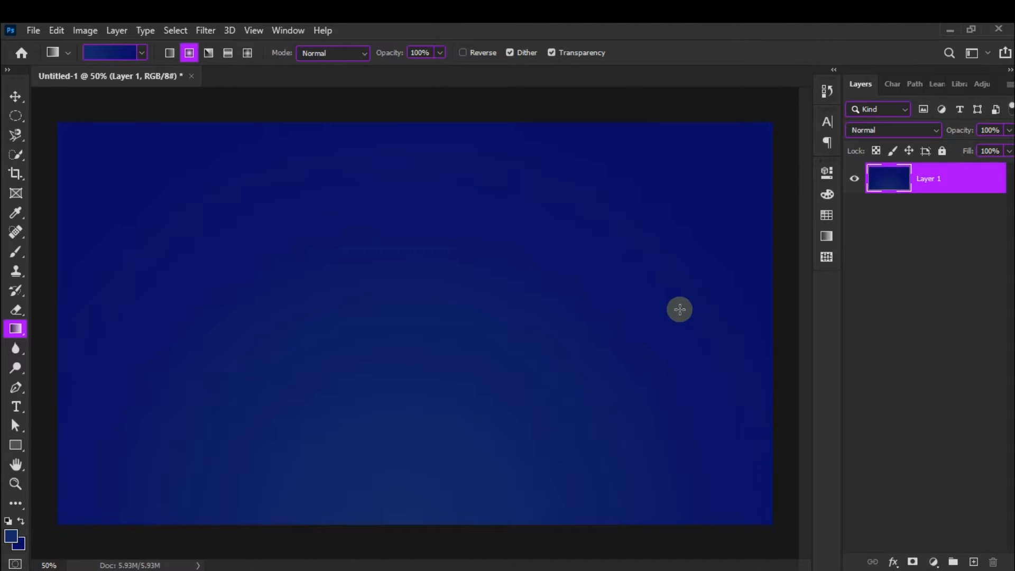
key(v)
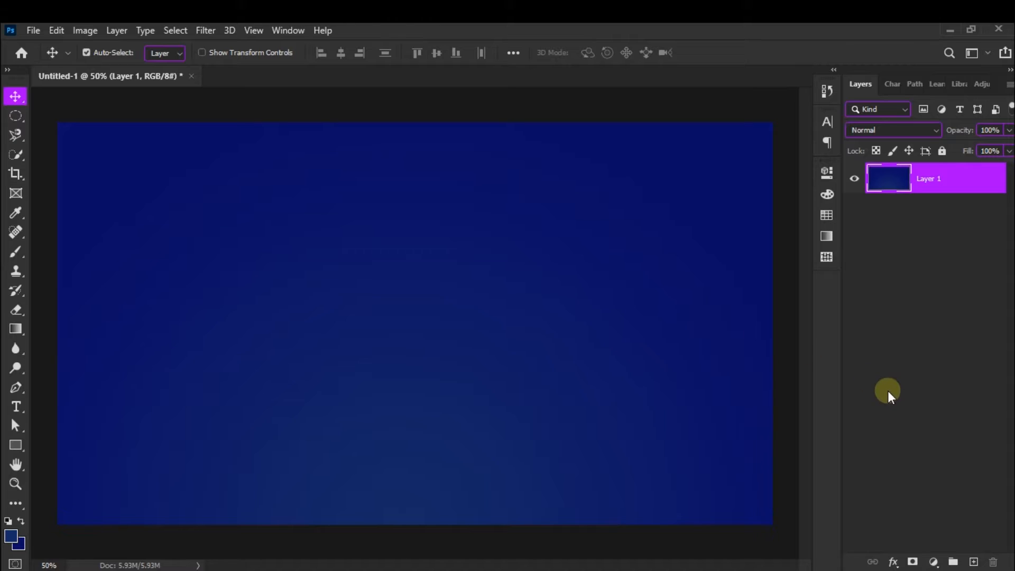
Add a new layer above Layer 1 and set the foreground color to white #ffffff
click(973, 562)
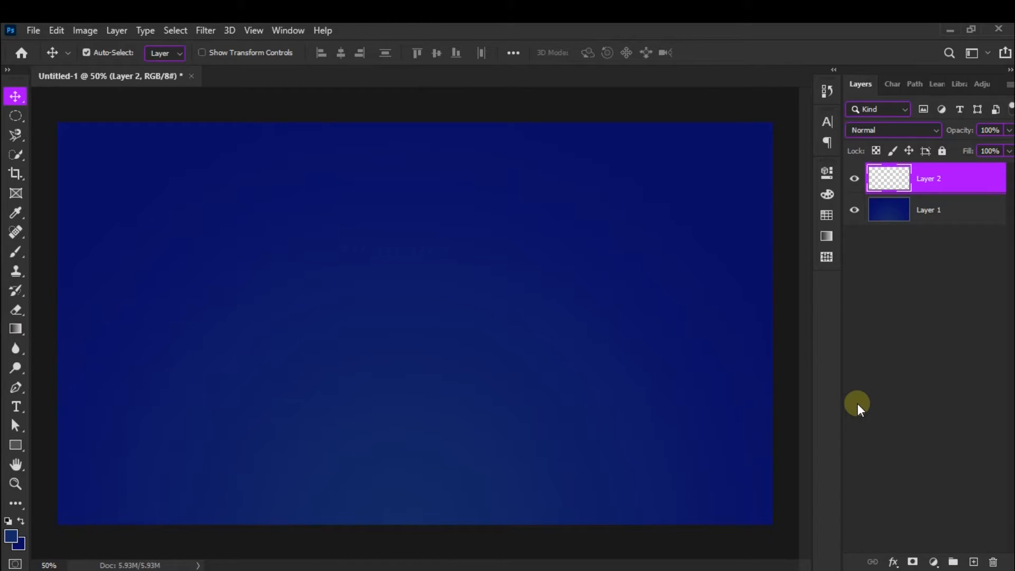
click(5, 539)
text(ffffff)
click(625, 233)
key(v)
Paint one soft white dot near the canvas centre on Layer 2 with a 250 px brush
click(22, 252)
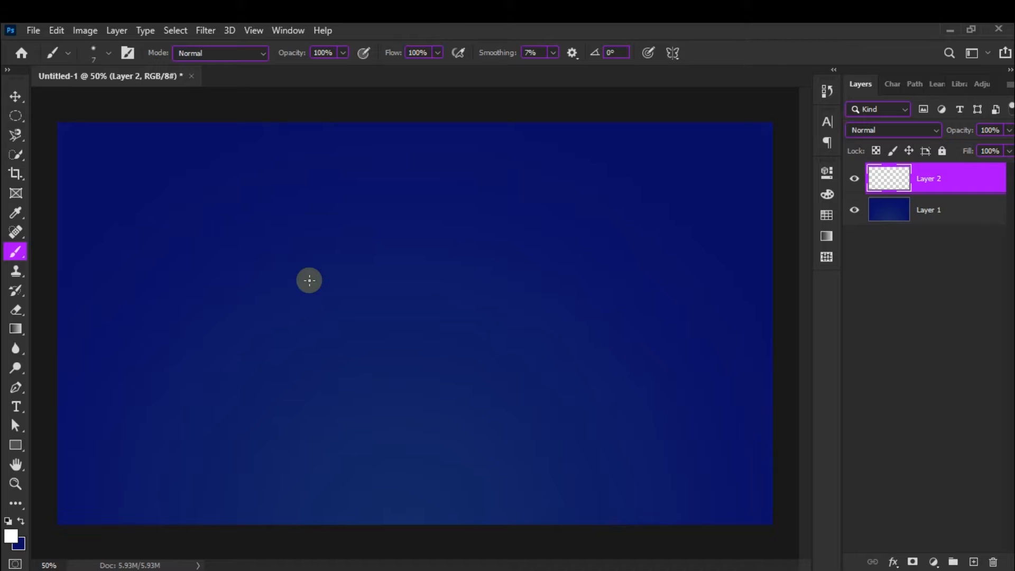
key(bracketright)
key(bracketright)
key(bracketright)
key(bracketright)
key(bracketright)
key(bracketright)
key(bracketright)
key(bracketright)
key(bracketright)
key(bracketright)
key(bracketright)
key(bracketright)
key(bracketright)
key(bracketright)
key(bracketright)
key(bracketright)
key(bracketright)
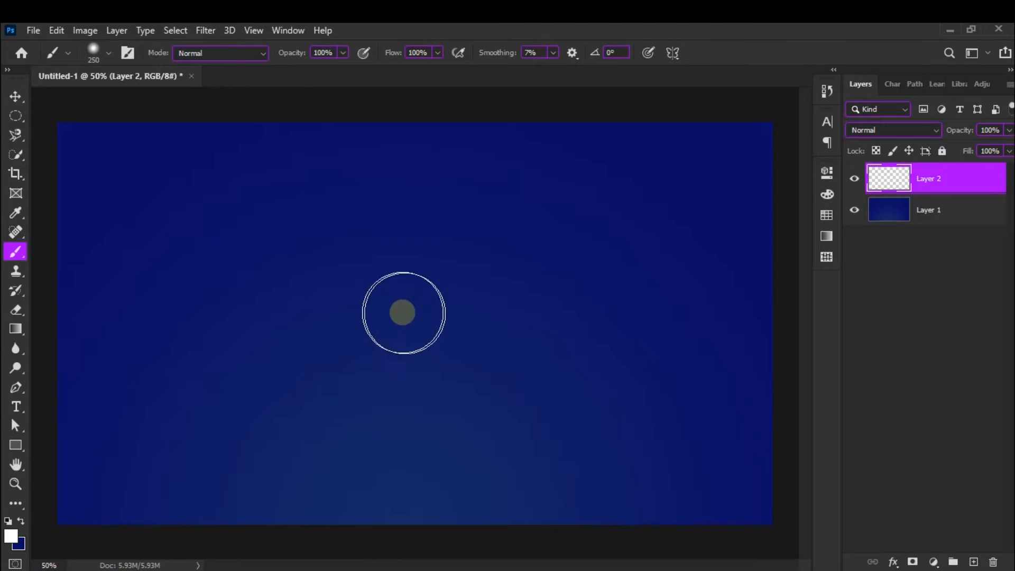
click(400, 306)
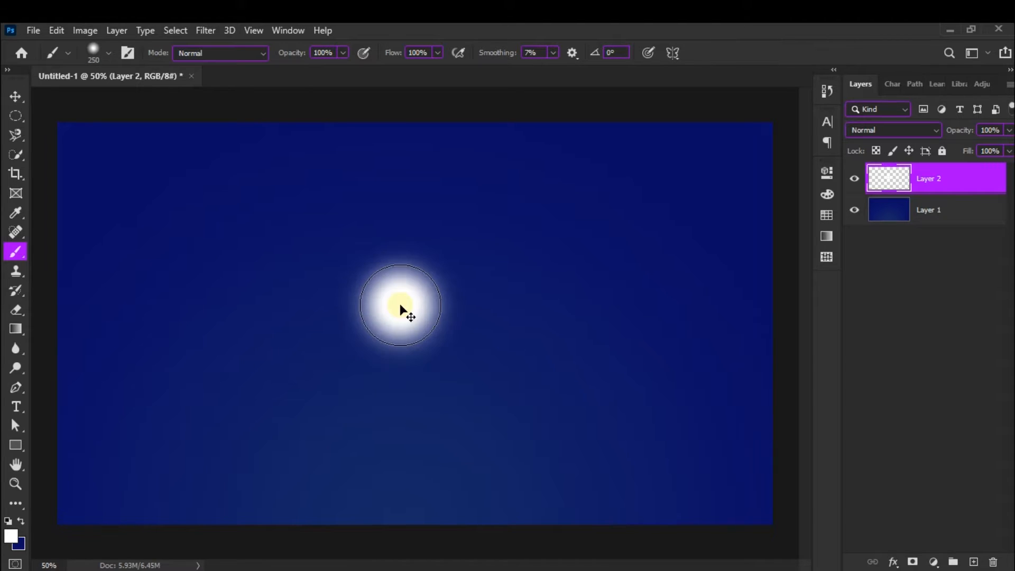
key(v)
click(404, 346)
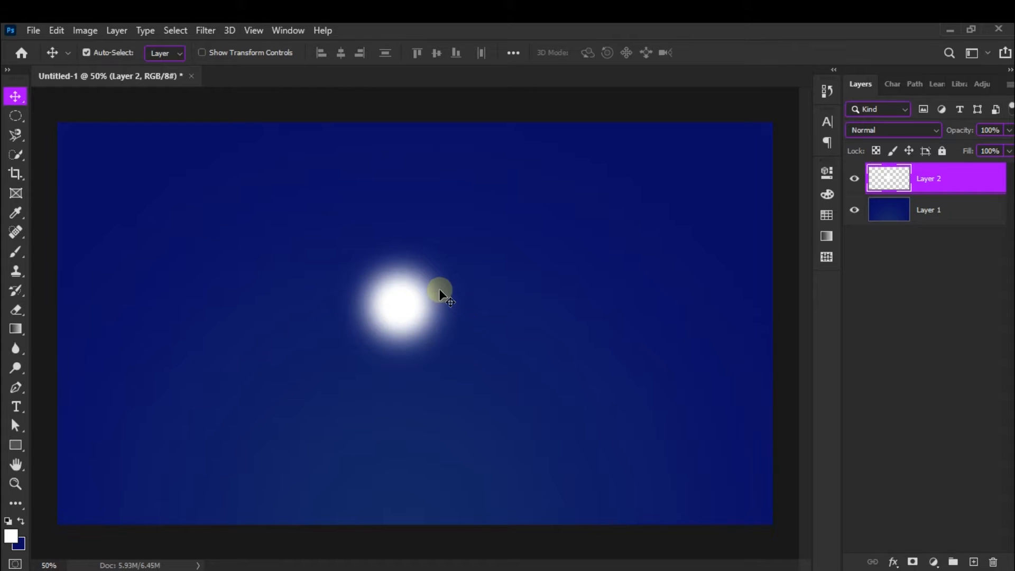
Scale the white dot with Free Transform to about 398% and move its centre to the canvas's upper-left corner
click(55, 31)
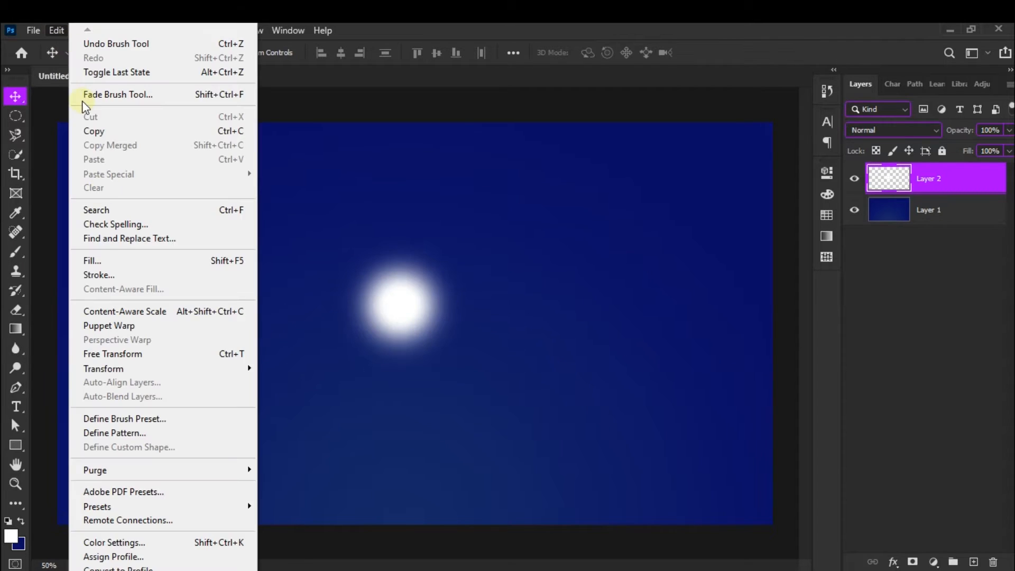
click(128, 353)
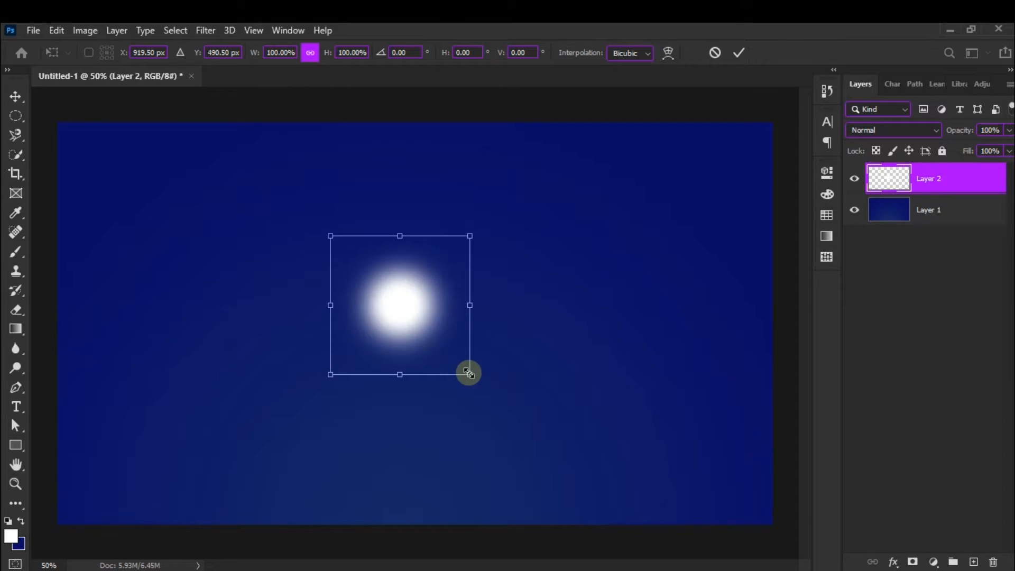
drag(468, 374, 766, 510)
drag(317, 406, 136, 328)
drag(164, 188, 99, 149)
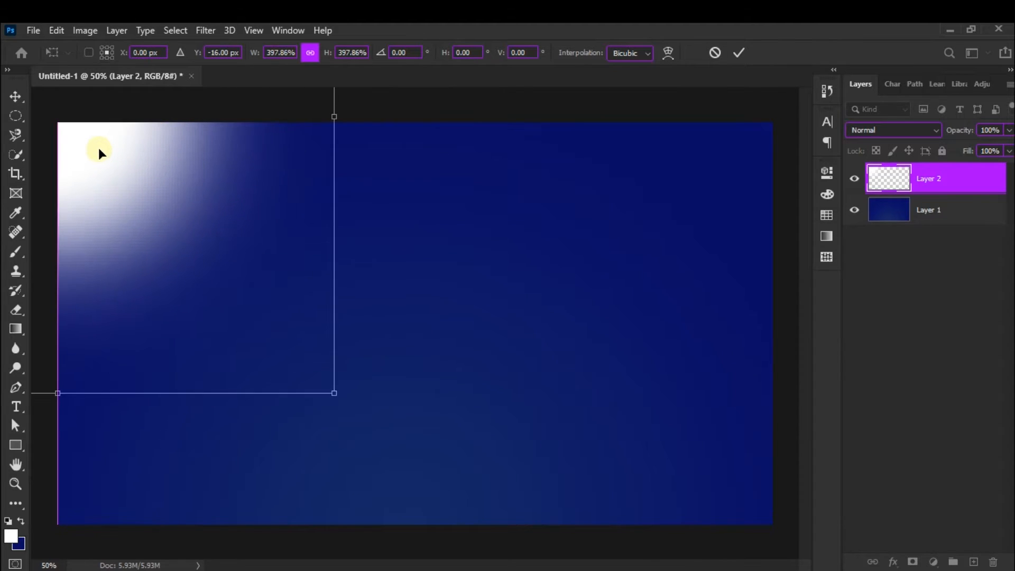
click(737, 52)
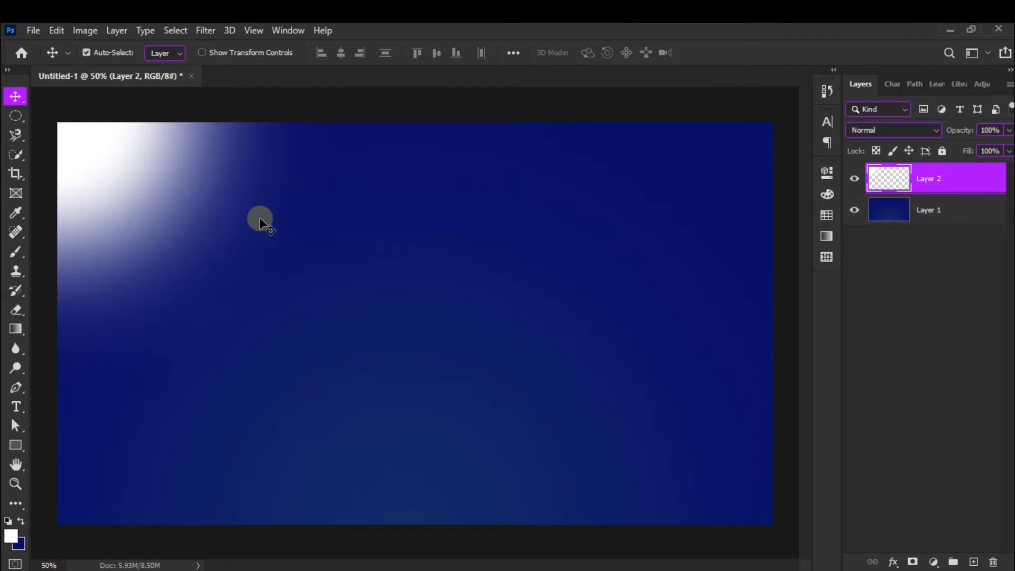
Reduce the fill of Layer 2 to 72%
click(1009, 151)
drag(986, 167, 989, 168)
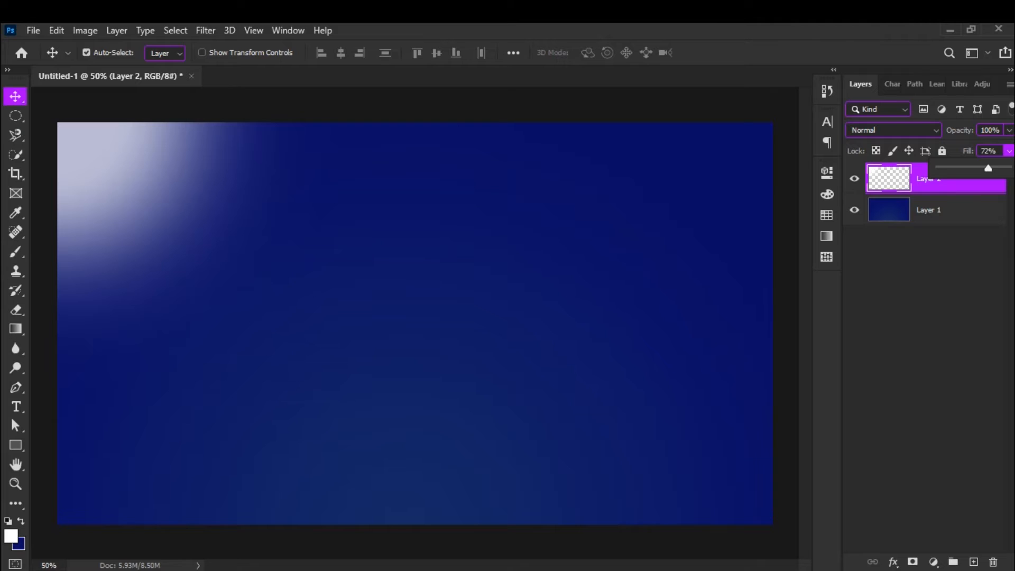
key(Return)
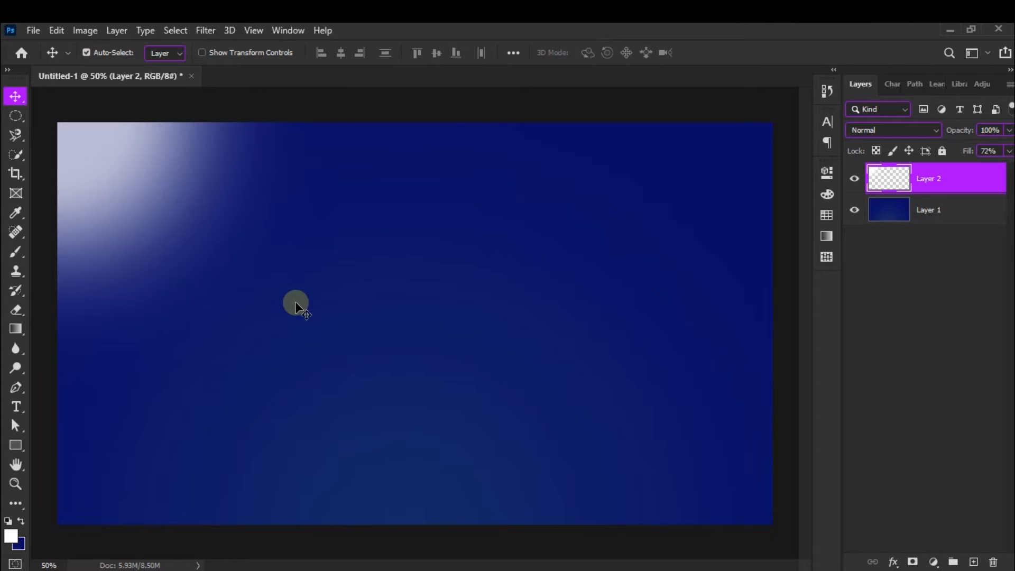
Add a new layer and paint soft white stars around the canvas edges on it with a 20 px brush
click(974, 561)
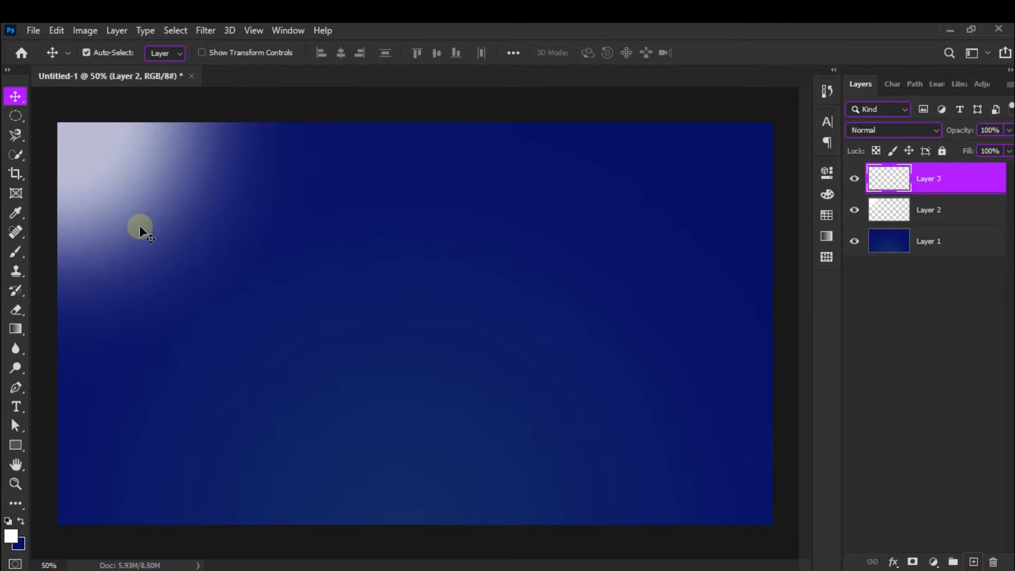
click(13, 311)
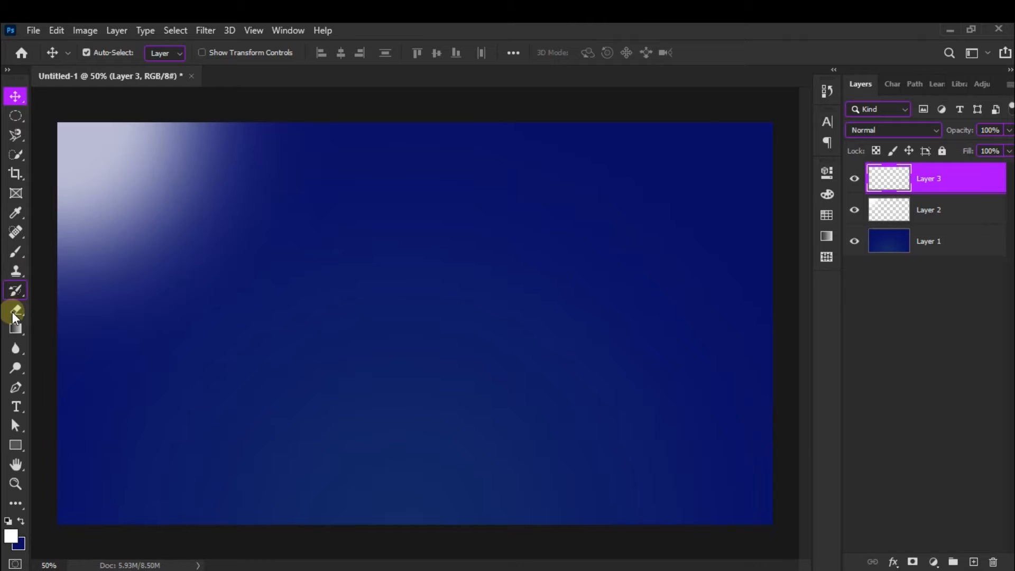
click(16, 254)
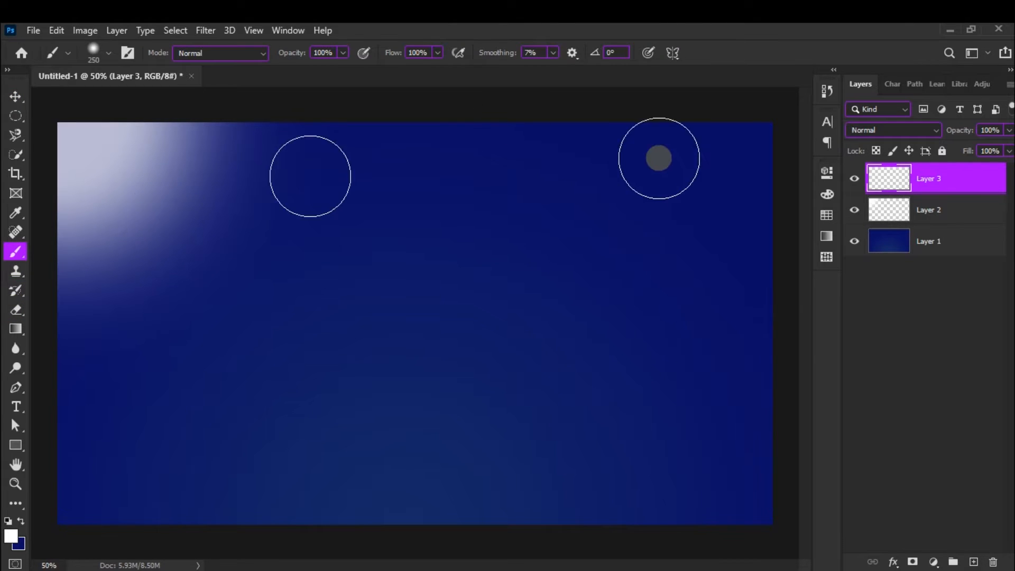
key(bracketleft)
key(bracketleft)
key(bracketleft)
key(bracketleft)
key(bracketleft)
key(bracketleft)
key(bracketleft)
key(bracketleft)
key(bracketleft)
key(bracketleft)
key(bracketleft)
key(bracketleft)
key(bracketleft)
key(bracketleft)
key(bracketleft)
key(bracketleft)
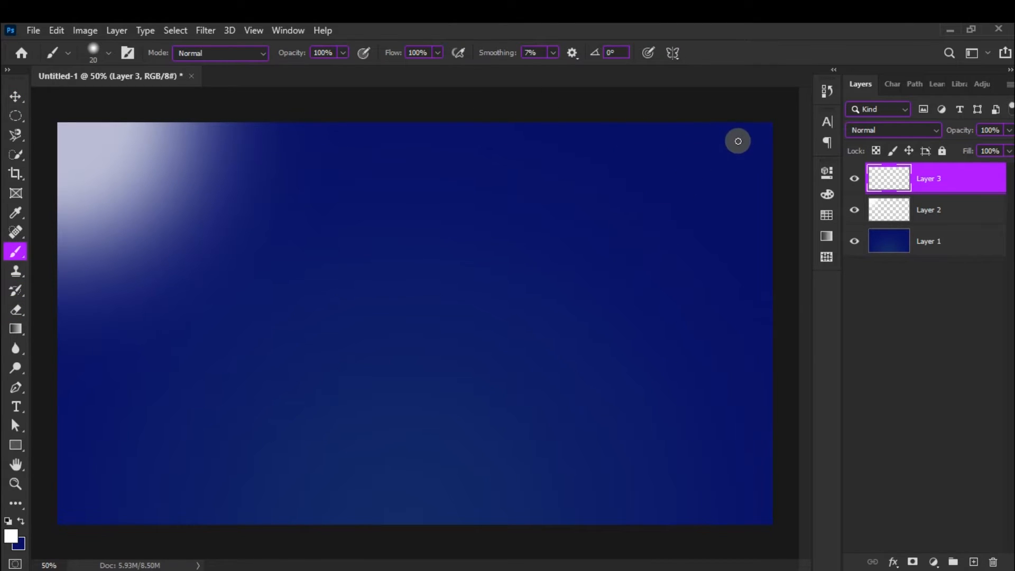
click(739, 140)
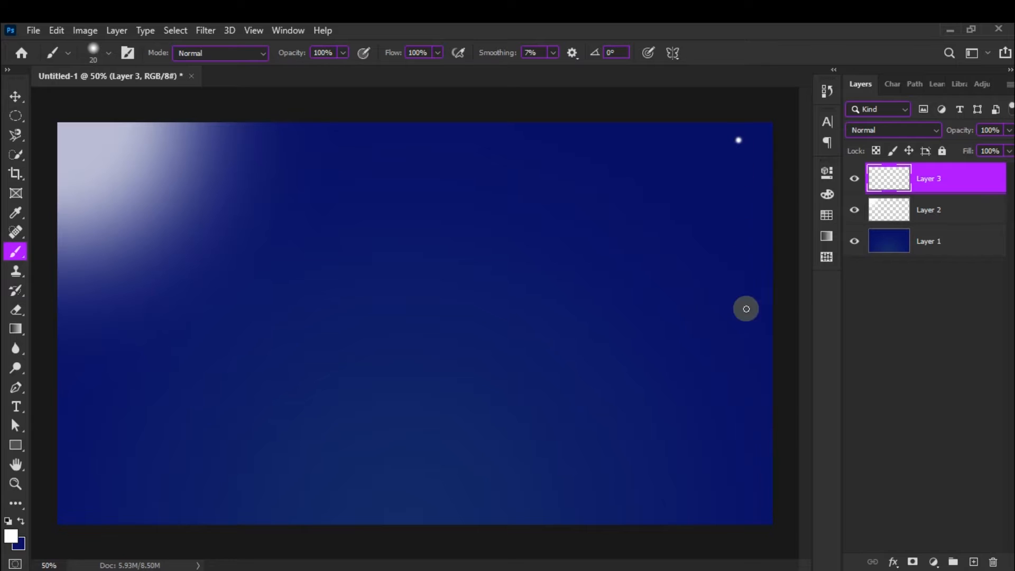
click(738, 485)
click(490, 495)
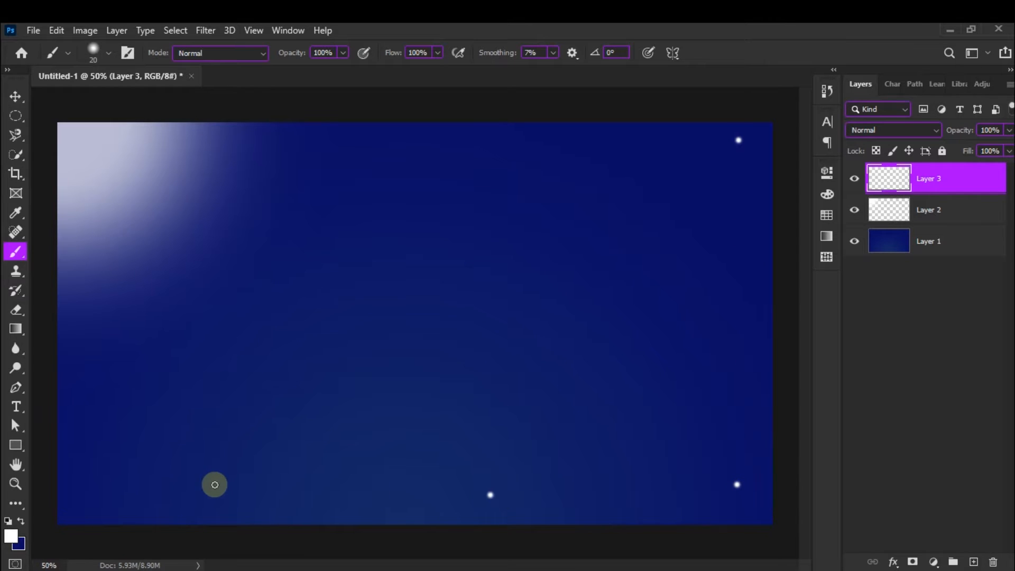
click(214, 483)
click(178, 311)
Paint slightly smaller white stars across the upper part and right side of the canvas with a 15 px brush
key(bracketleft)
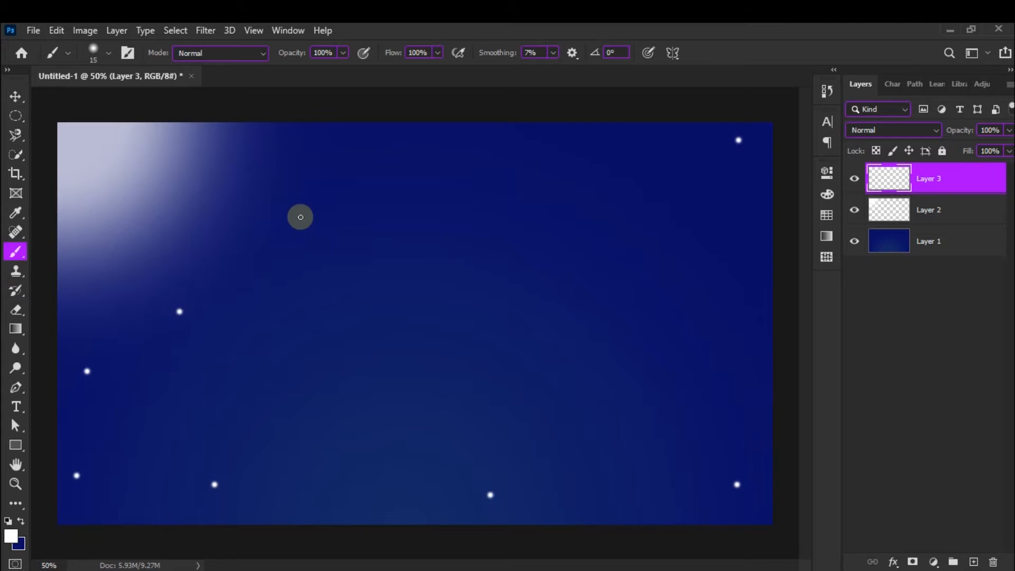
key(bracketleft)
click(301, 214)
click(329, 170)
click(546, 160)
click(704, 259)
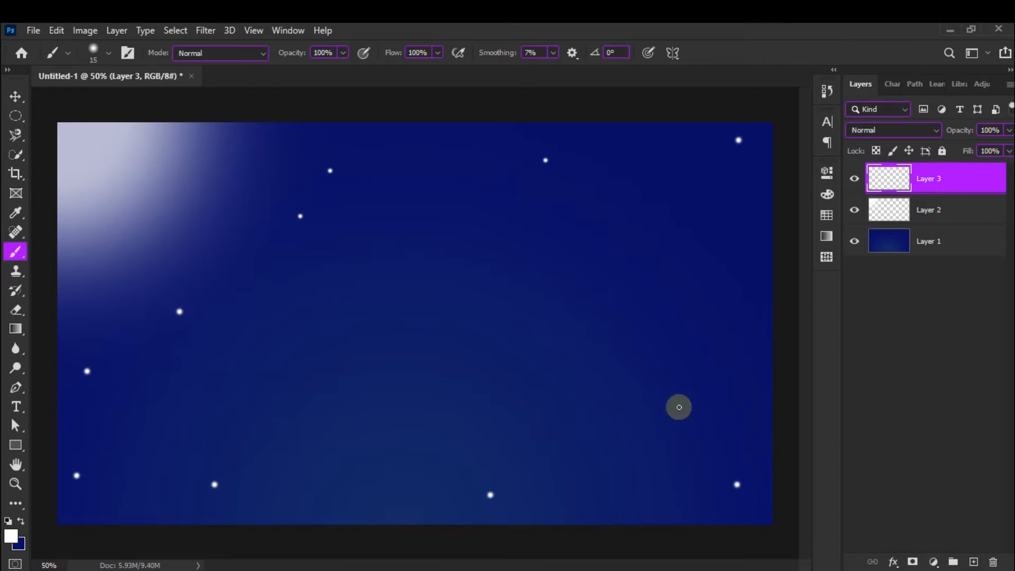
Scatter tiny white stars over the rest of the sky on Layer 3 with an 8 px brush
key(bracketleft)
key(bracketleft)
click(287, 369)
click(483, 412)
click(640, 426)
click(558, 329)
click(477, 259)
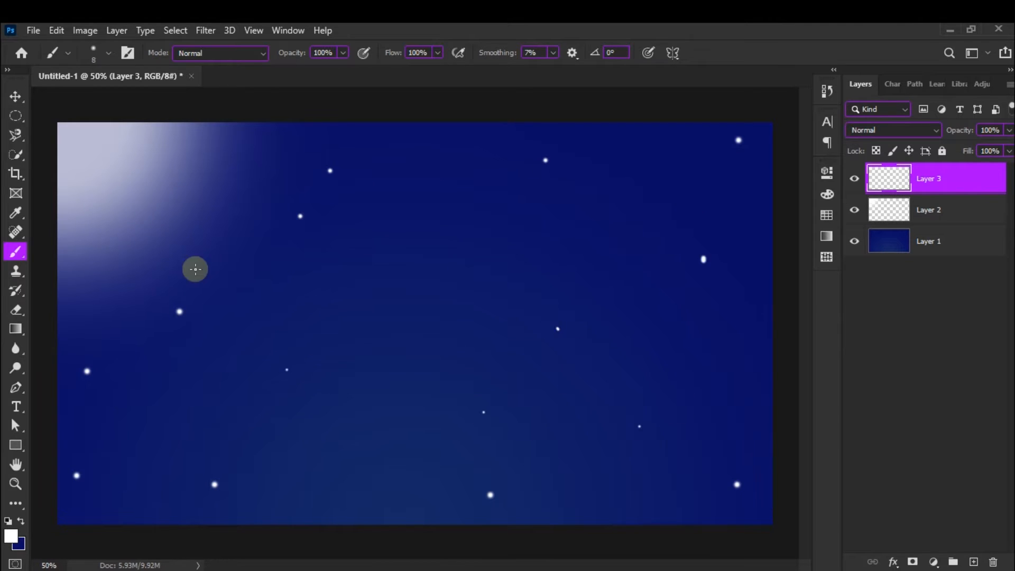
click(194, 268)
click(103, 277)
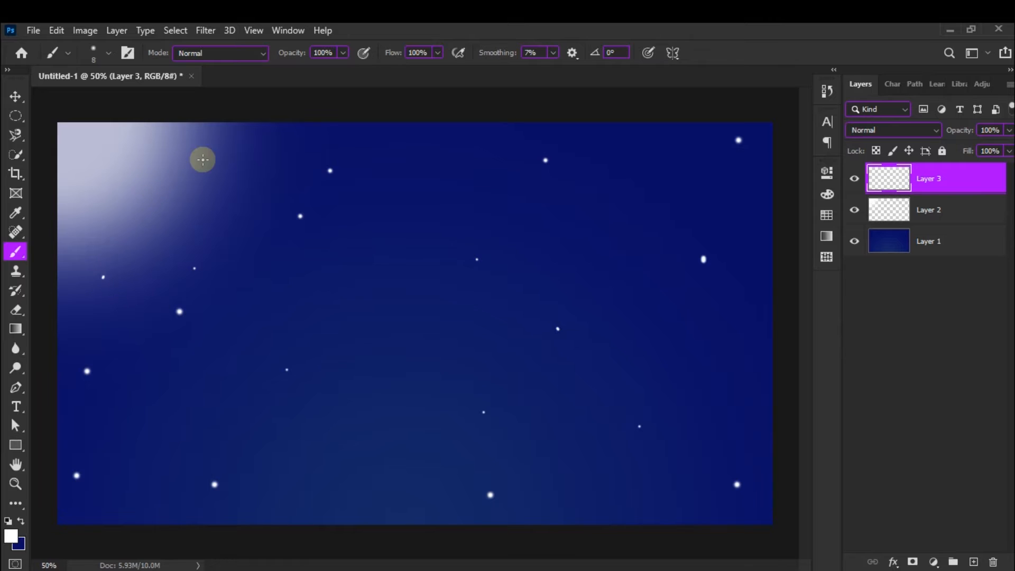
click(446, 149)
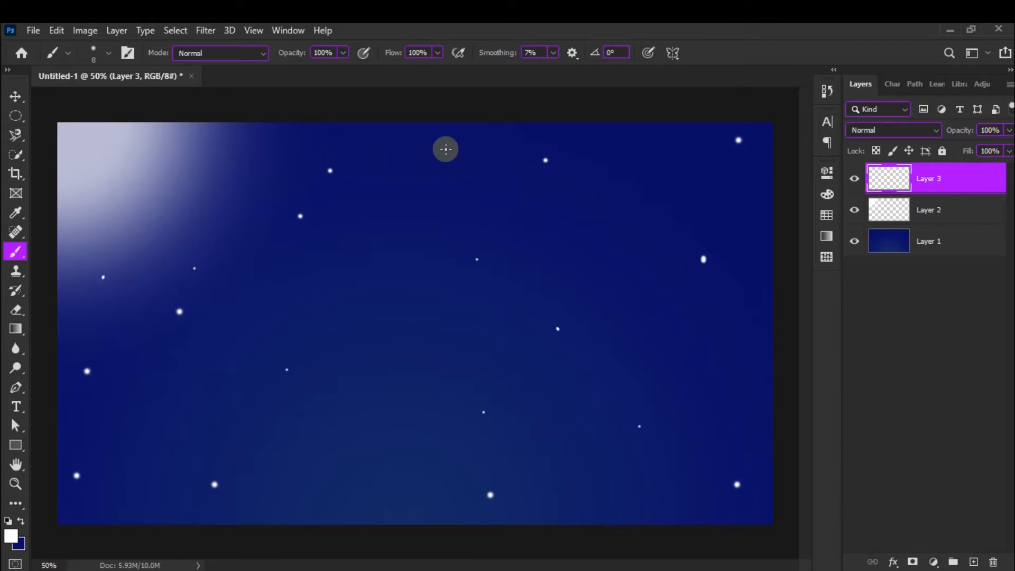
click(697, 189)
click(742, 400)
click(379, 337)
click(150, 257)
click(210, 161)
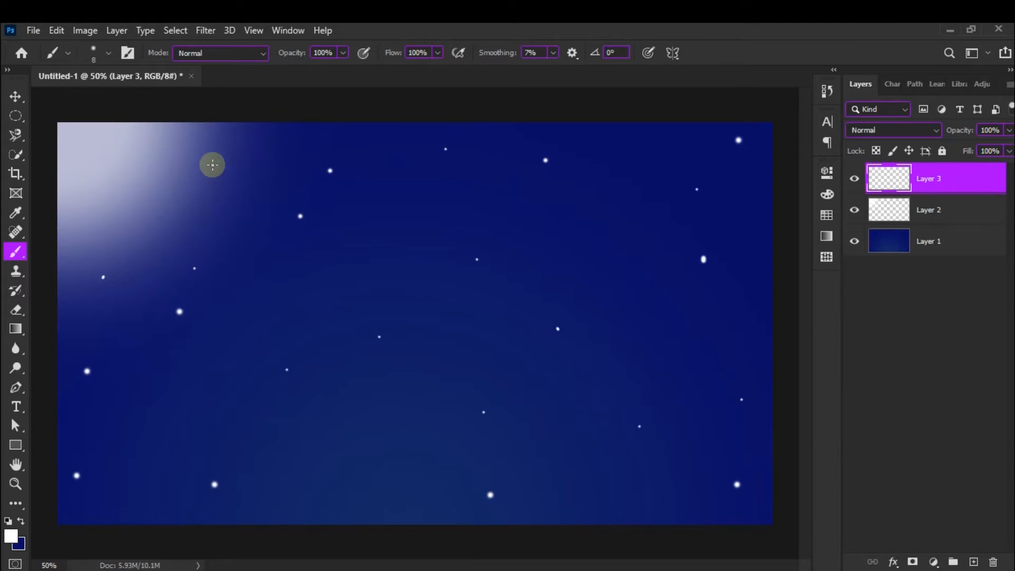
click(292, 169)
click(362, 453)
Merge Layer 1, Layer 2 and Layer 3 into a single layer
shift+click(945, 251)
right_click(943, 243)
click(820, 467)
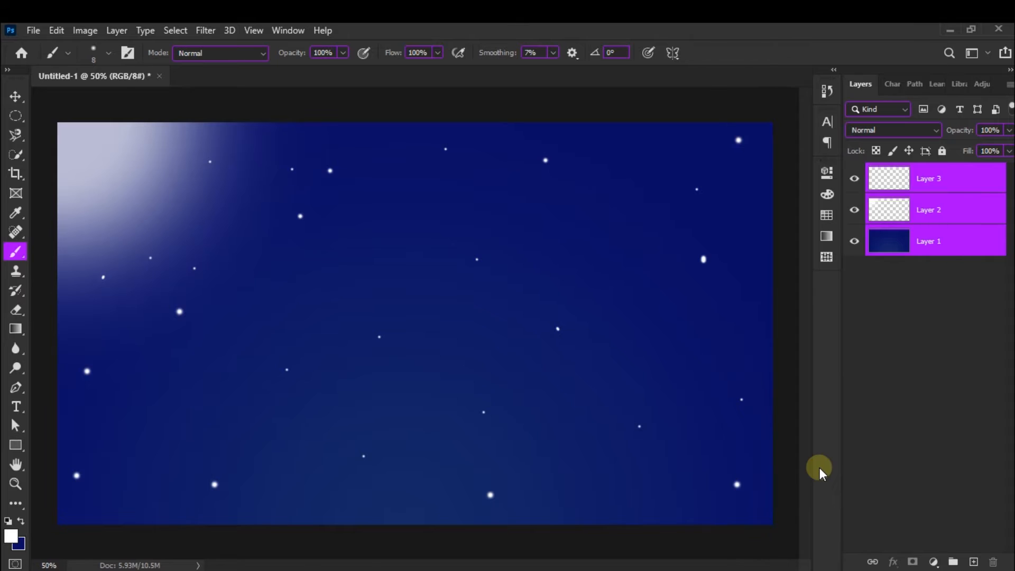
Rename the merged layer to background and keep it selected
double_click(940, 178)
text(background)
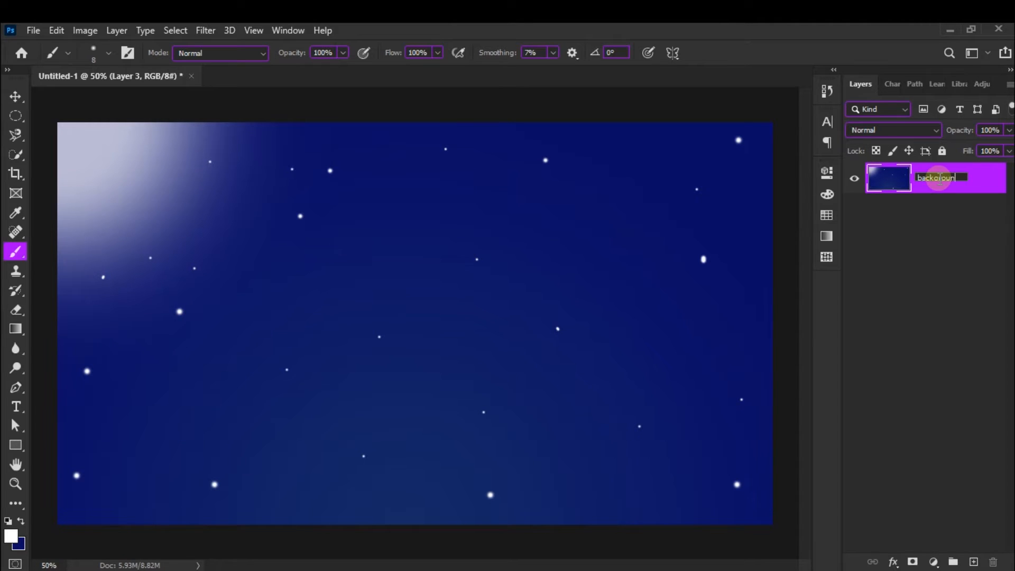
click(943, 268)
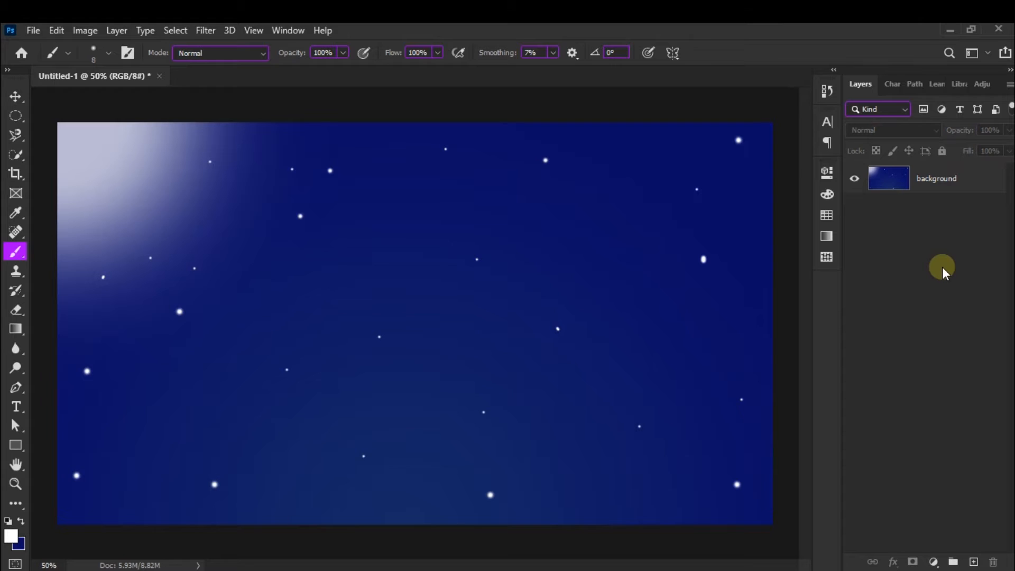
click(936, 193)
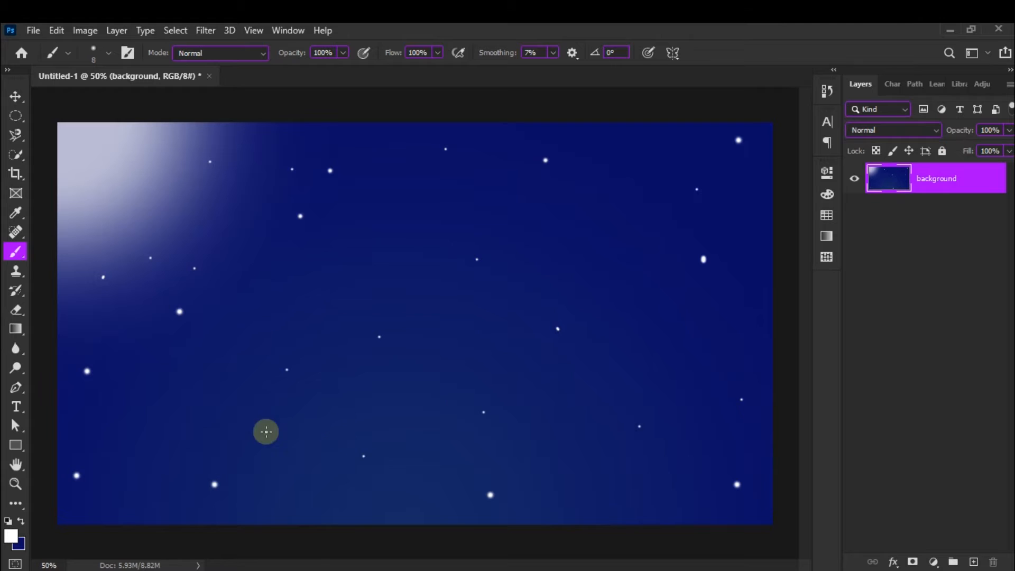
Add the white title text SIMPLE in 100 pt Impact and move it to the middle of the canvas
click(17, 408)
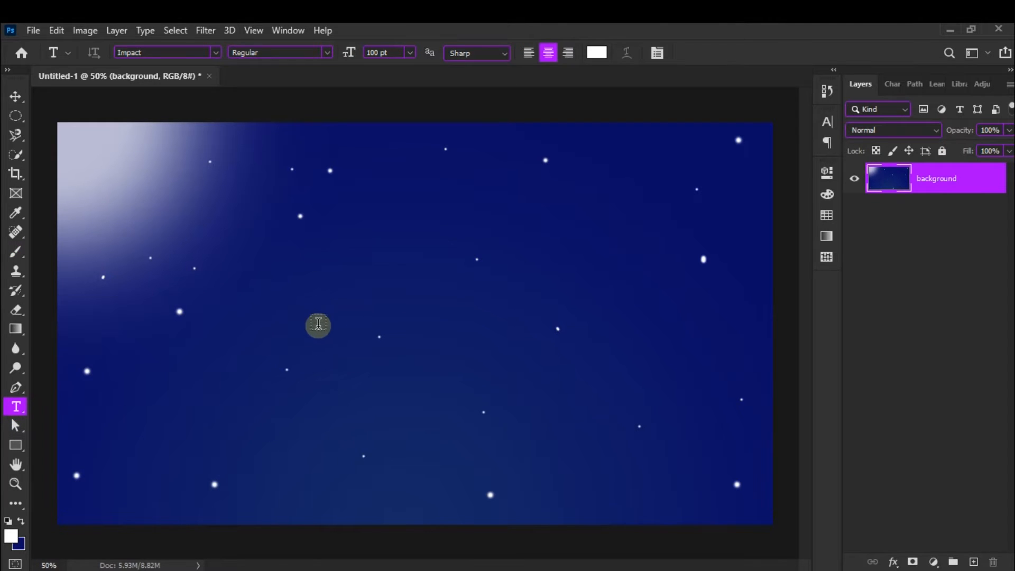
click(397, 327)
text(SIMPLE)
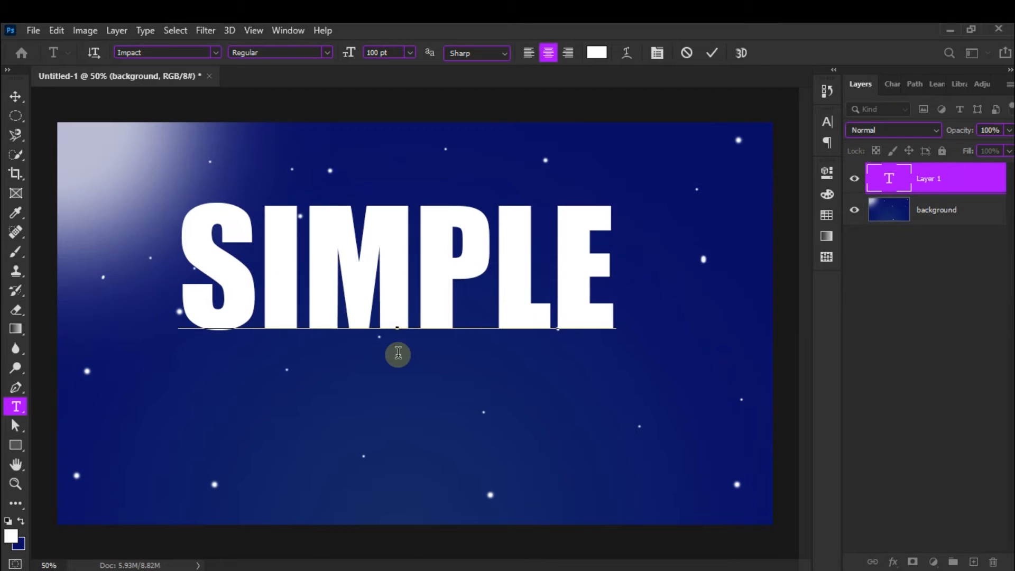
click(712, 53)
key(v)
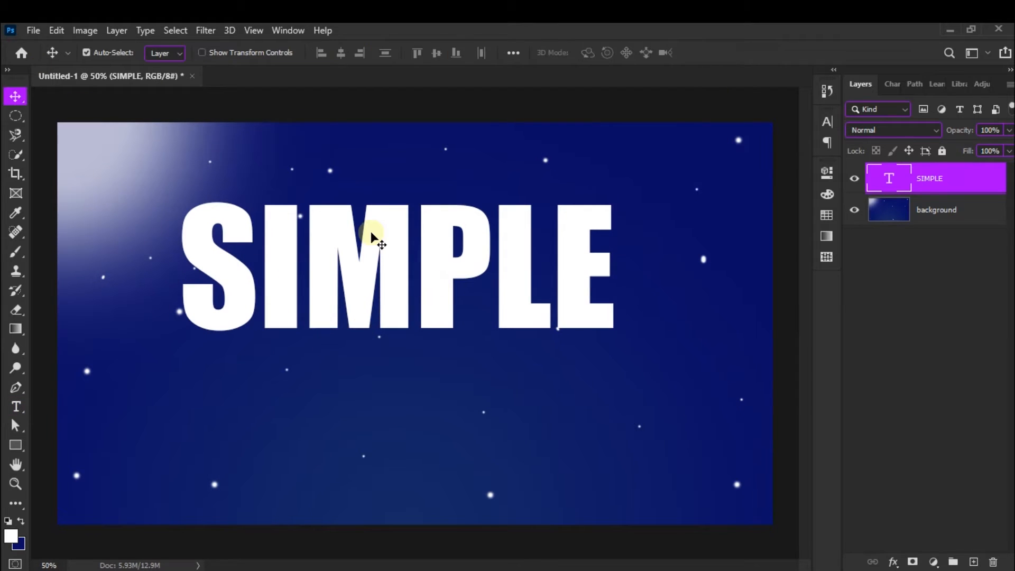
drag(377, 236, 398, 292)
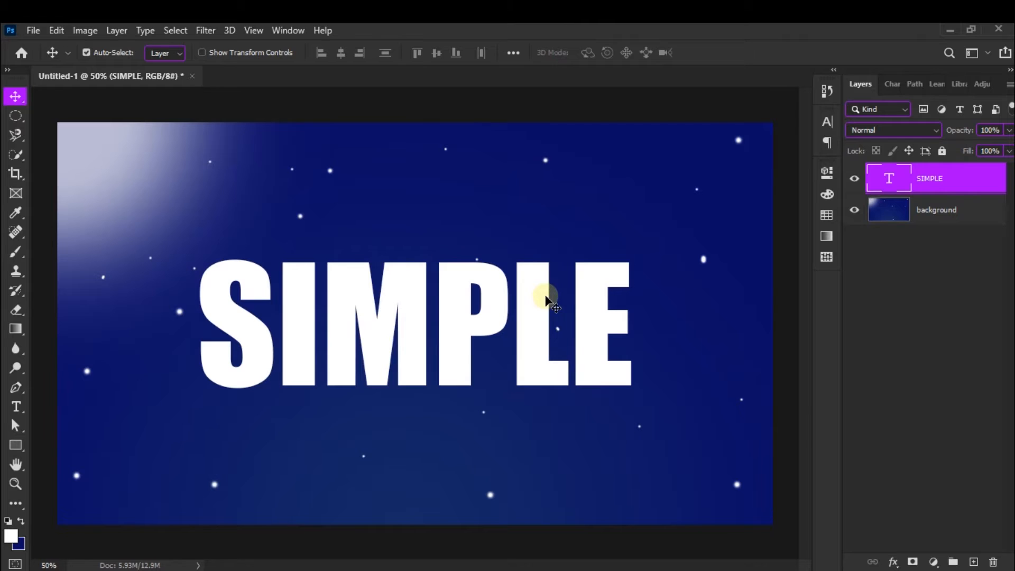
Recolour the SIMPLE text to a dark navy blue close to the background colour
double_click(617, 325)
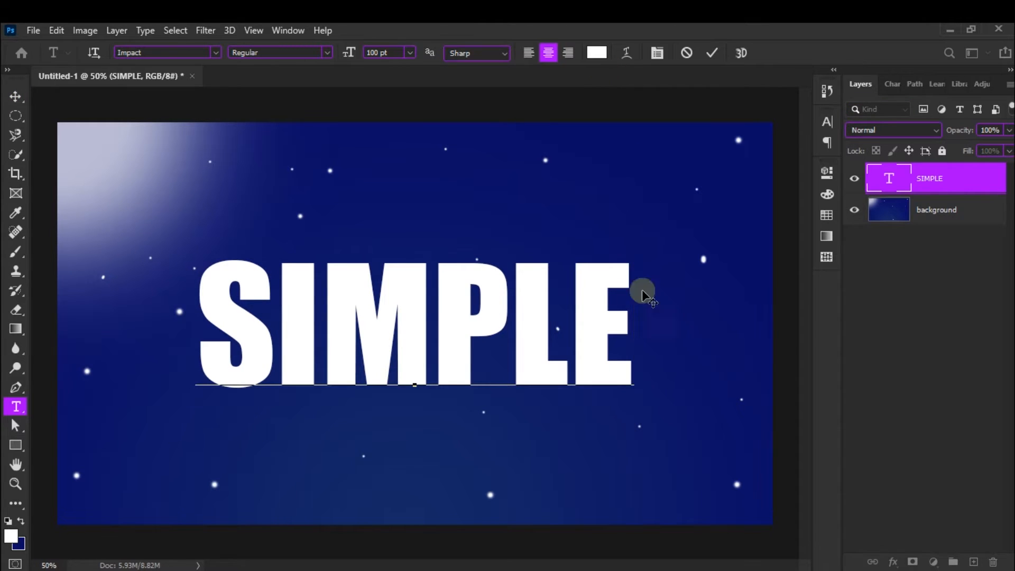
click(596, 52)
drag(499, 291, 500, 305)
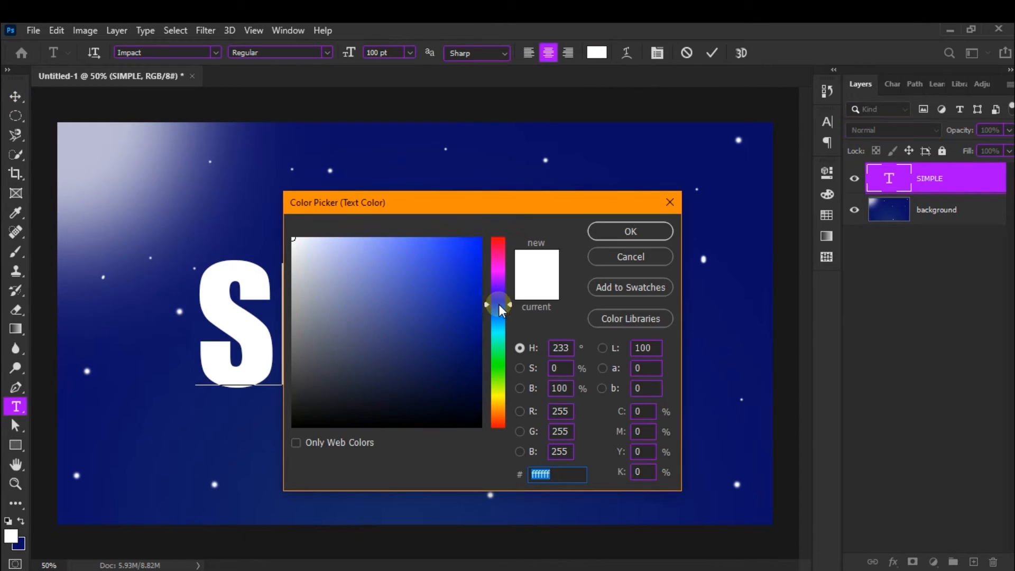
click(455, 344)
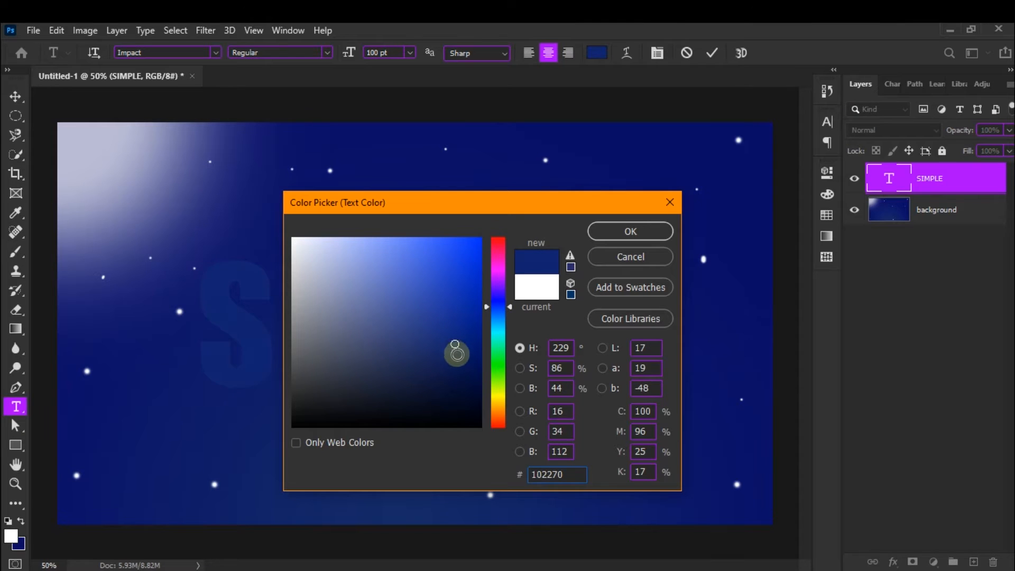
click(493, 309)
click(630, 231)
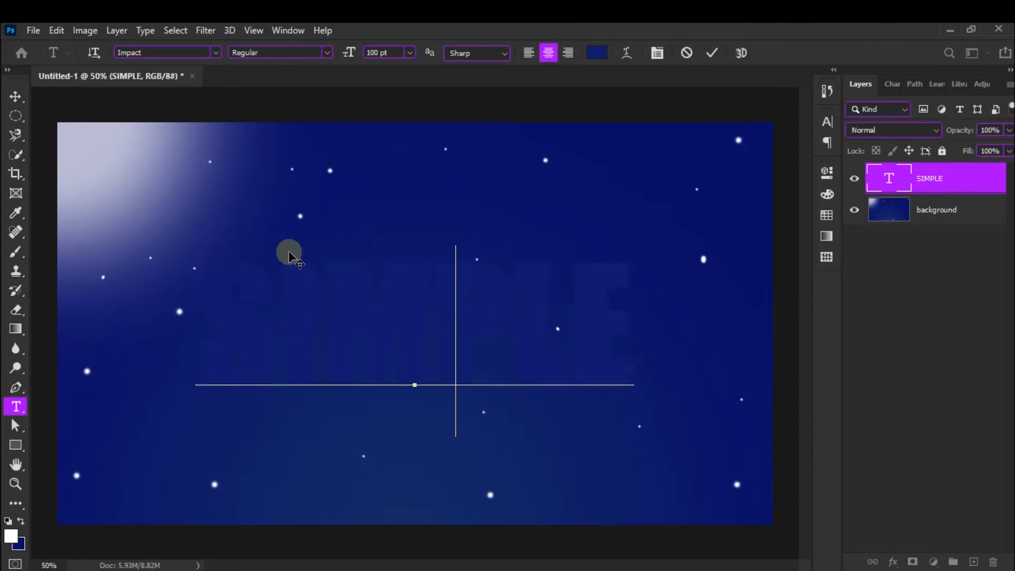
click(712, 52)
key(v)
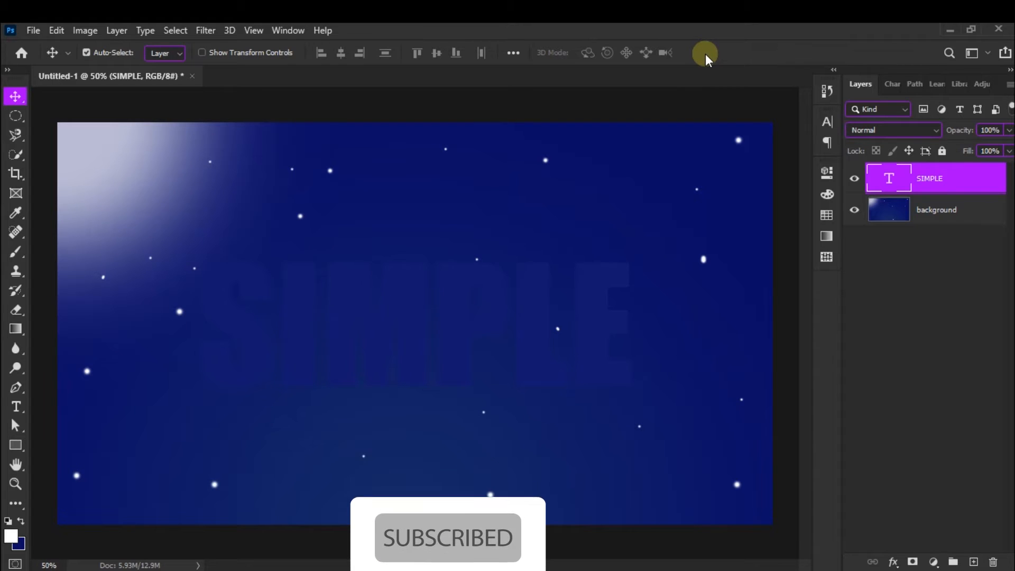
Change the SIMPLE text colour to a brighter, more saturated blue than the background
double_click(624, 332)
click(600, 52)
click(473, 308)
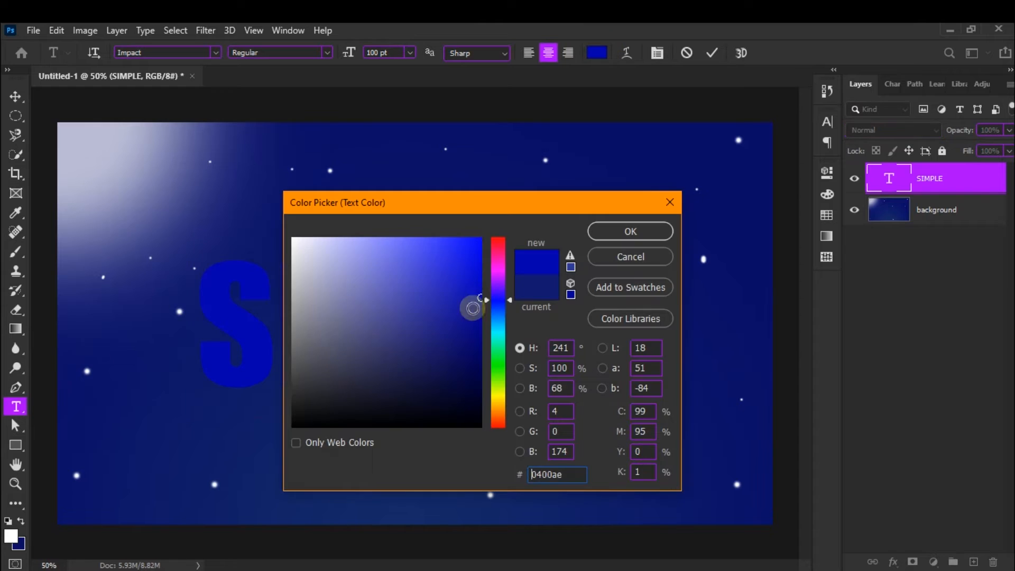
key(Return)
click(713, 53)
key(v)
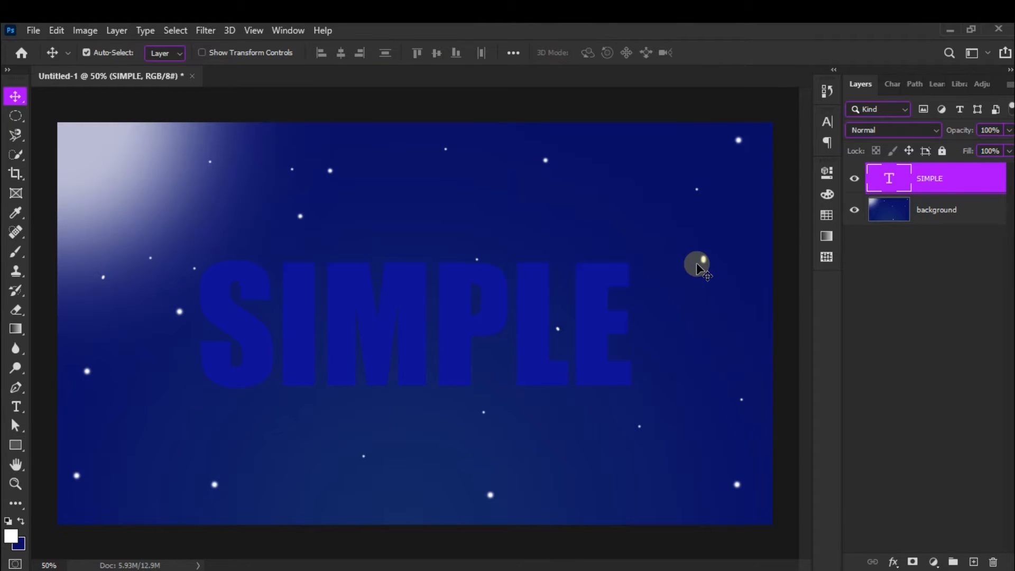
Convert the SIMPLE text layer to a smart object and give it a default Stroke effect set to 40 px, positioned Outside
right_click(940, 186)
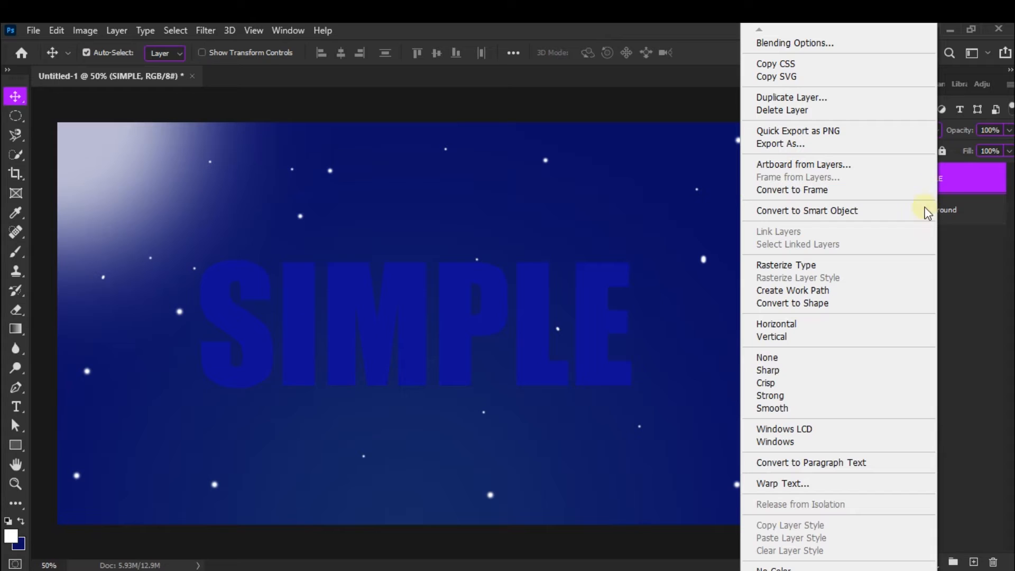
click(838, 211)
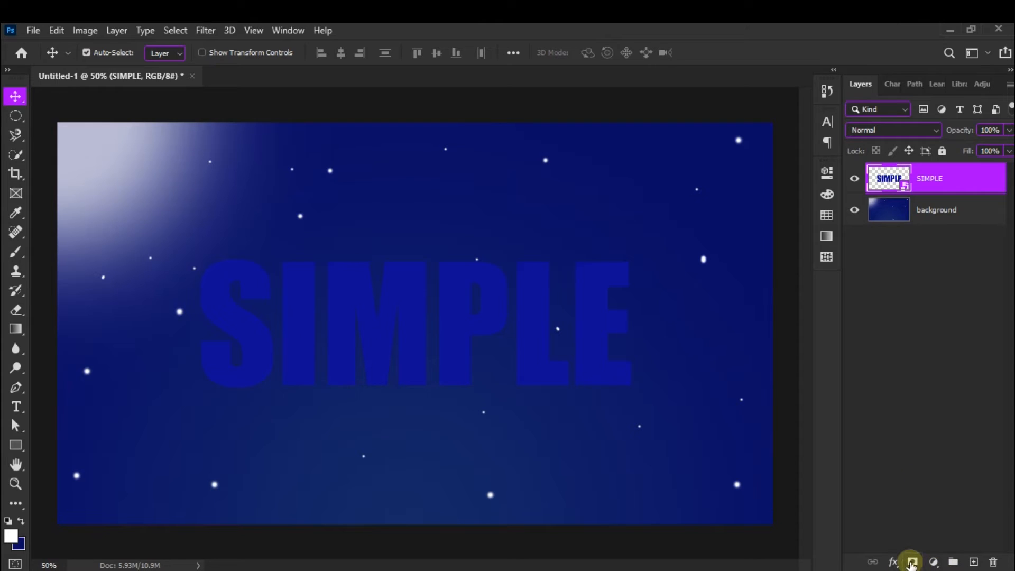
click(894, 562)
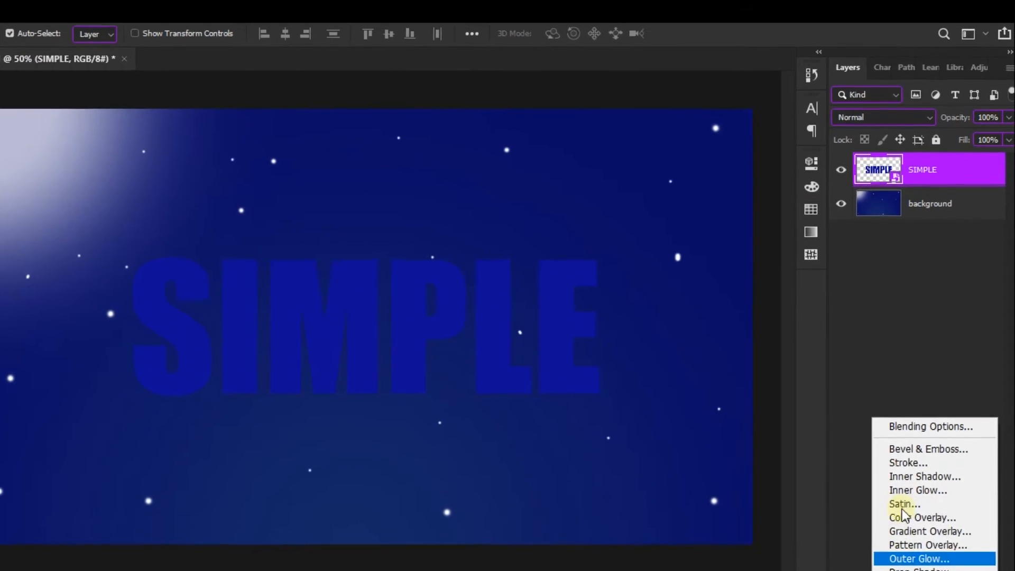
click(896, 478)
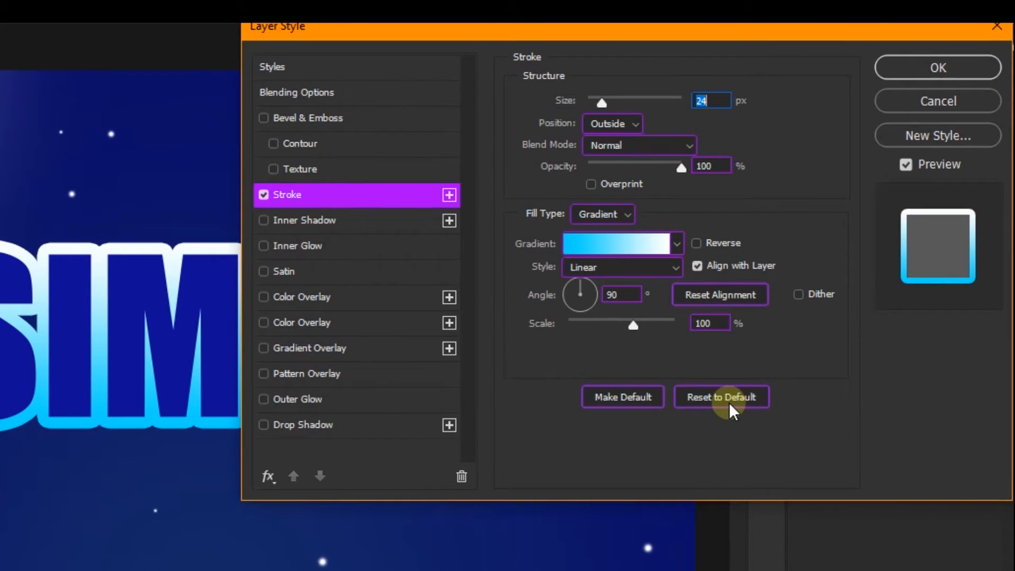
click(687, 400)
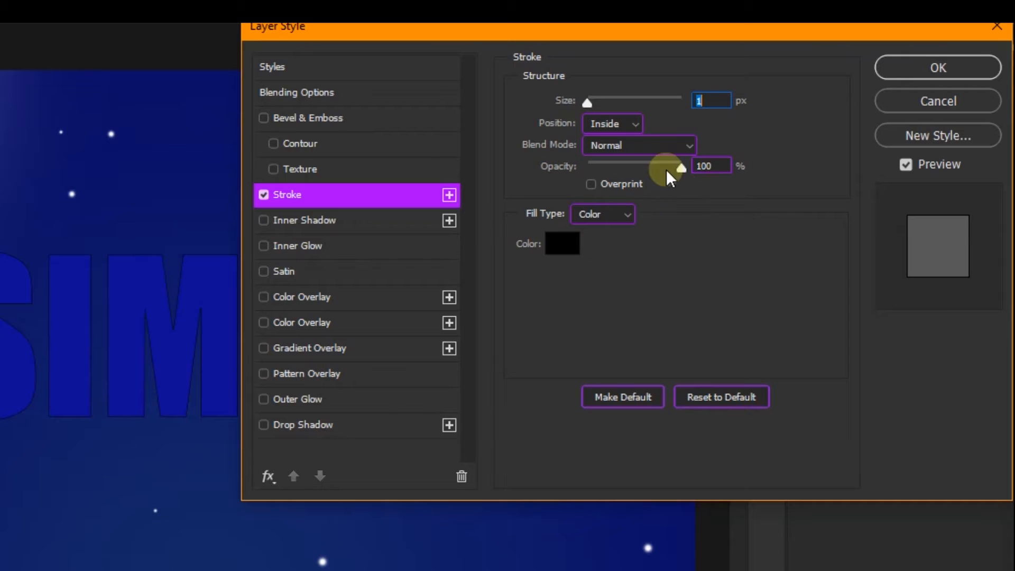
click(622, 132)
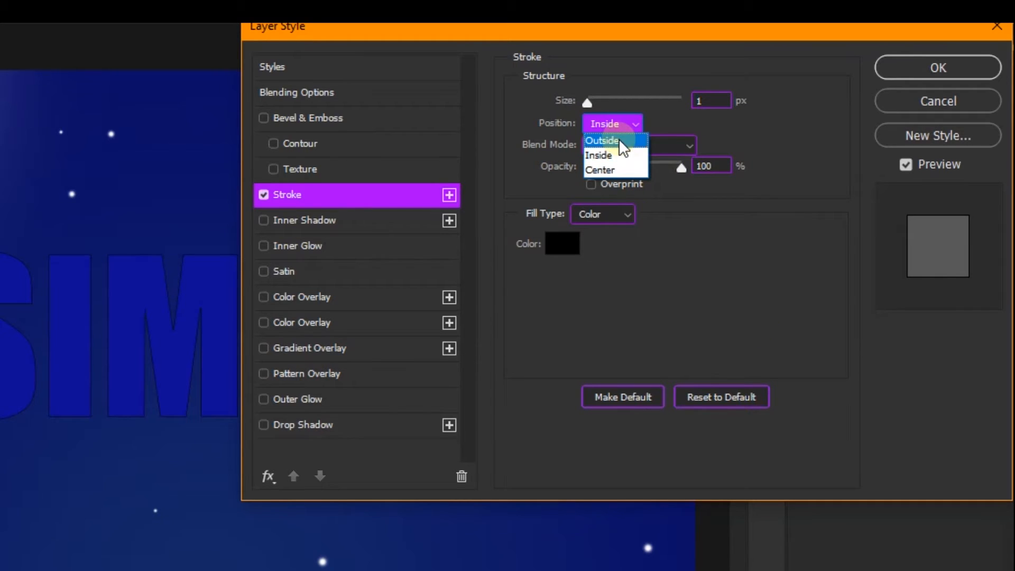
click(619, 138)
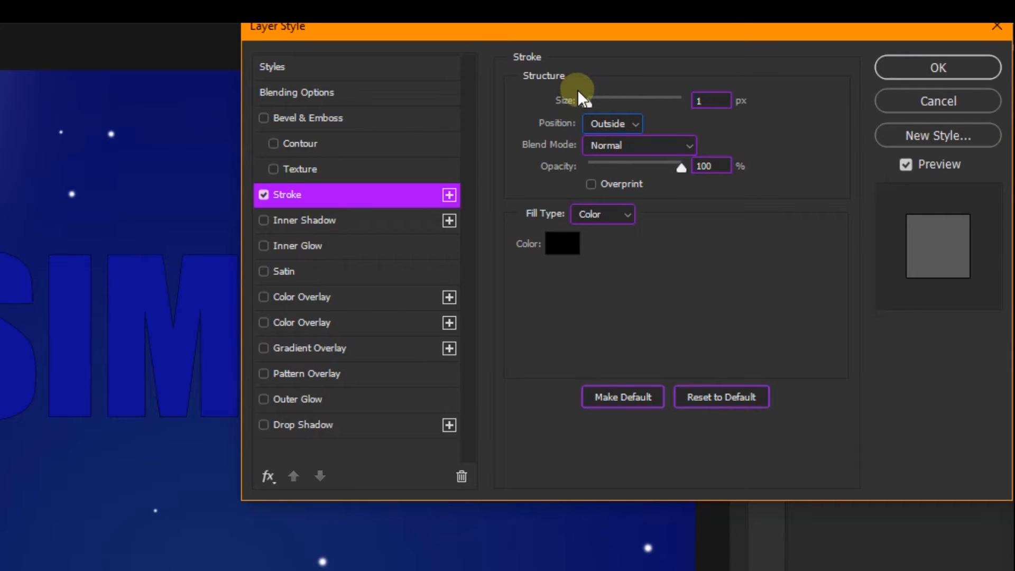
mouse_move(585, 99)
mouse_down()
mouse_move(610, 98)
mouse_move(596, 100)
mouse_up()
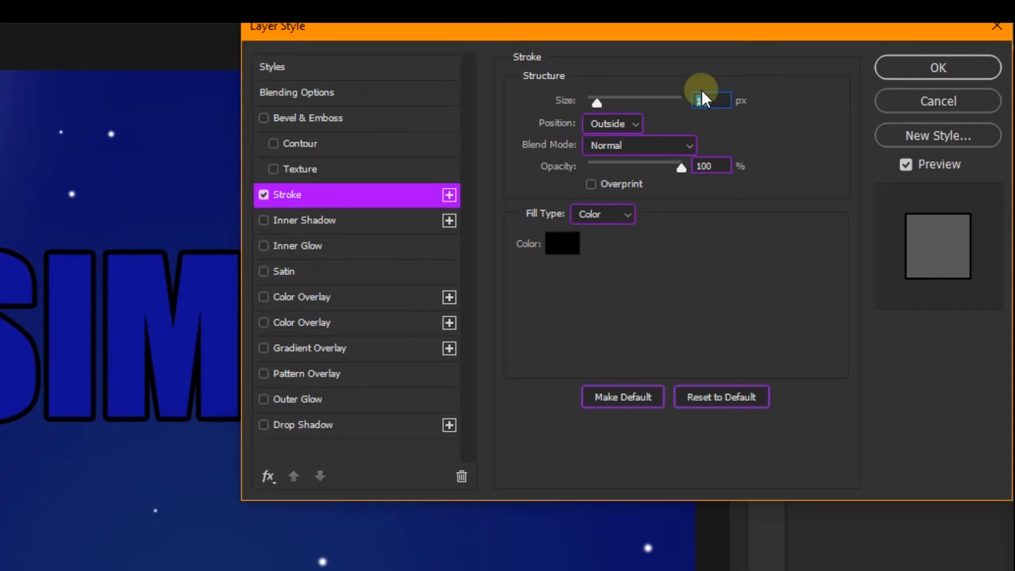
text(40)
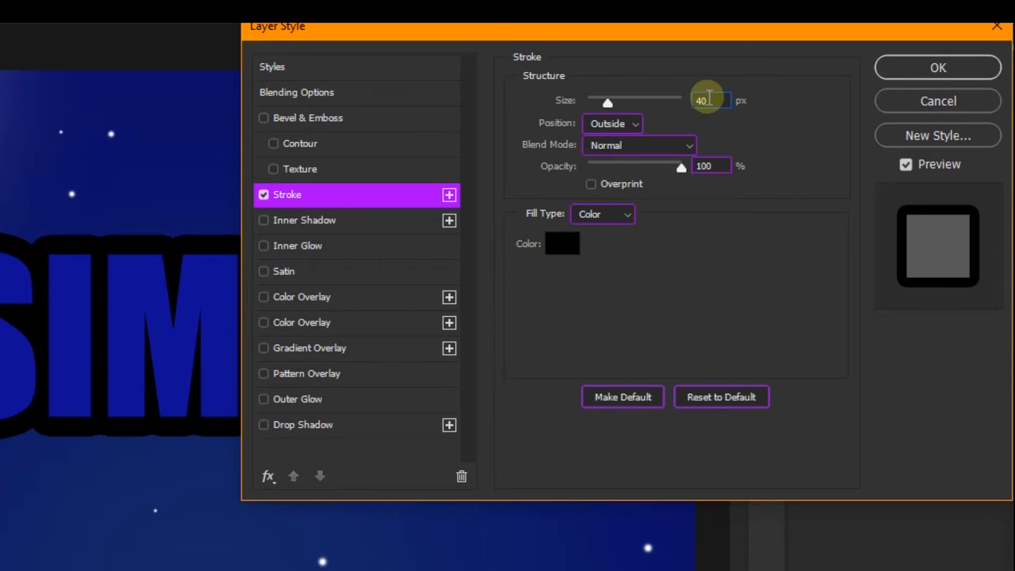
click(795, 123)
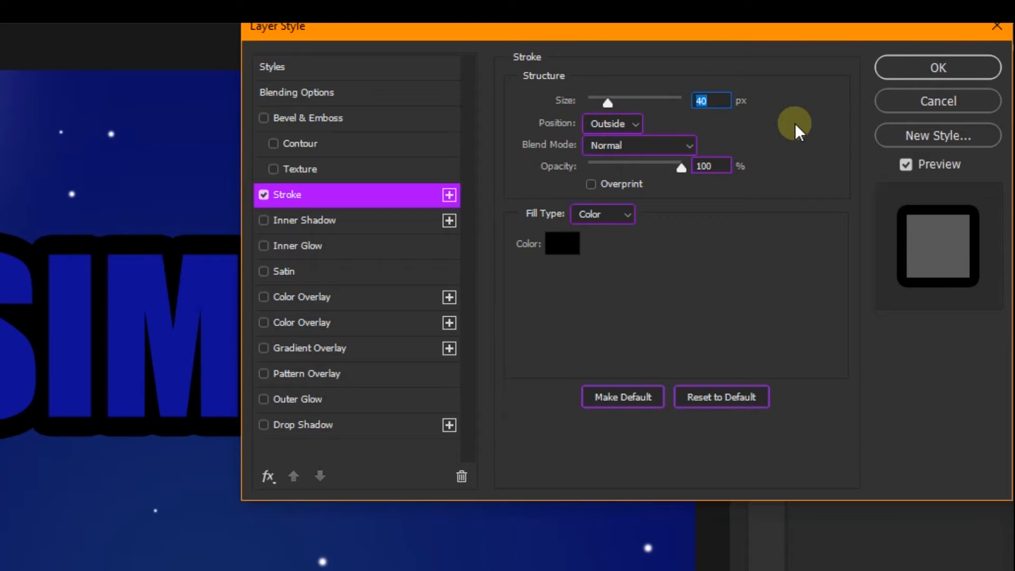
Set the stroke colour to blue 101096 to match the text and apply the layer style
click(576, 241)
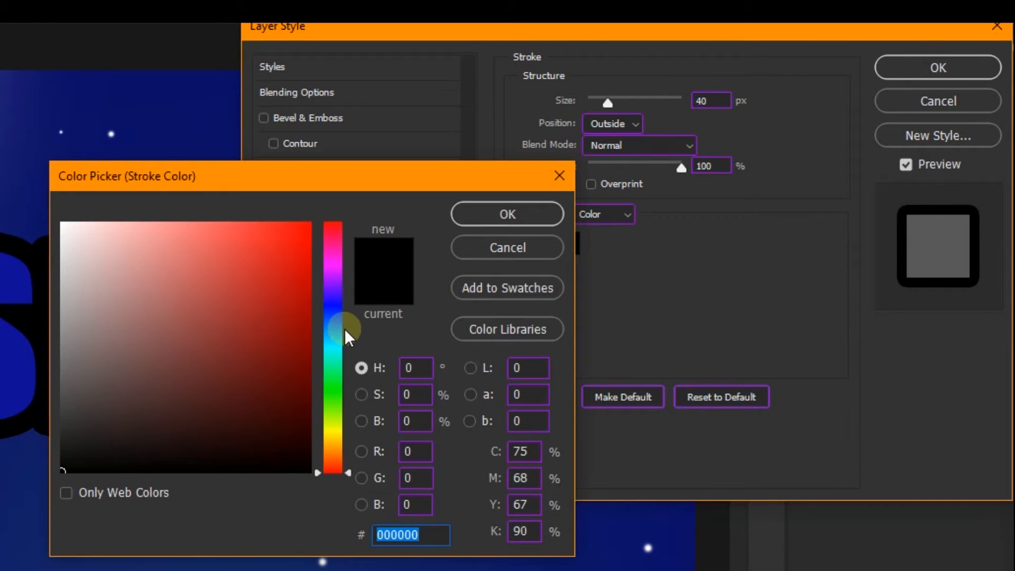
drag(335, 322, 335, 306)
click(269, 337)
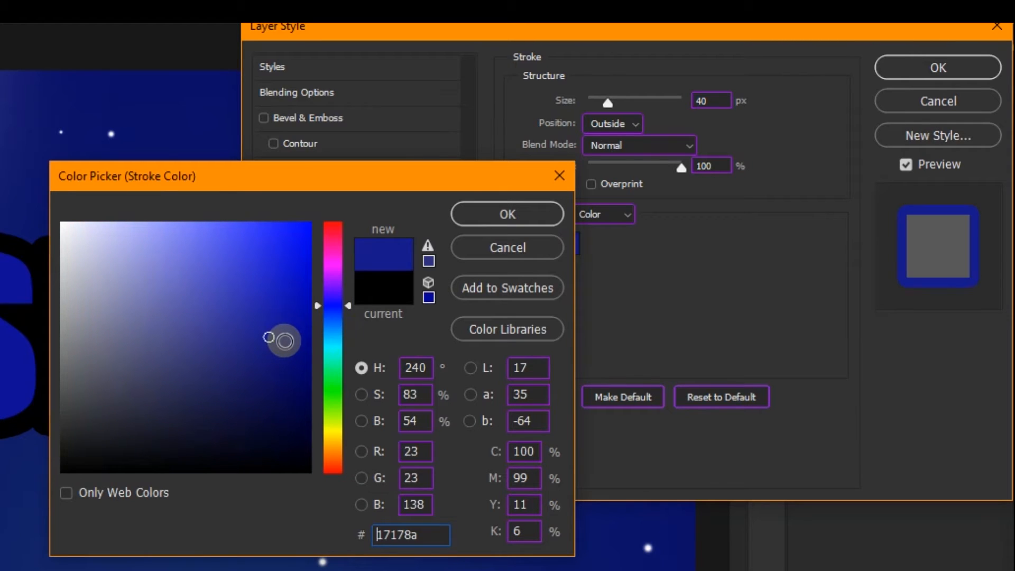
click(284, 341)
click(289, 327)
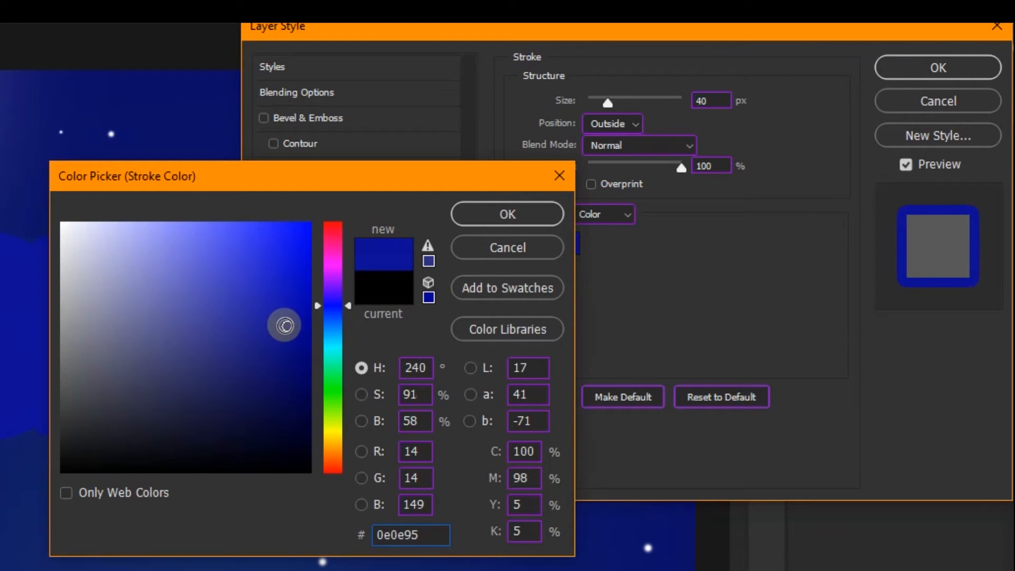
click(285, 326)
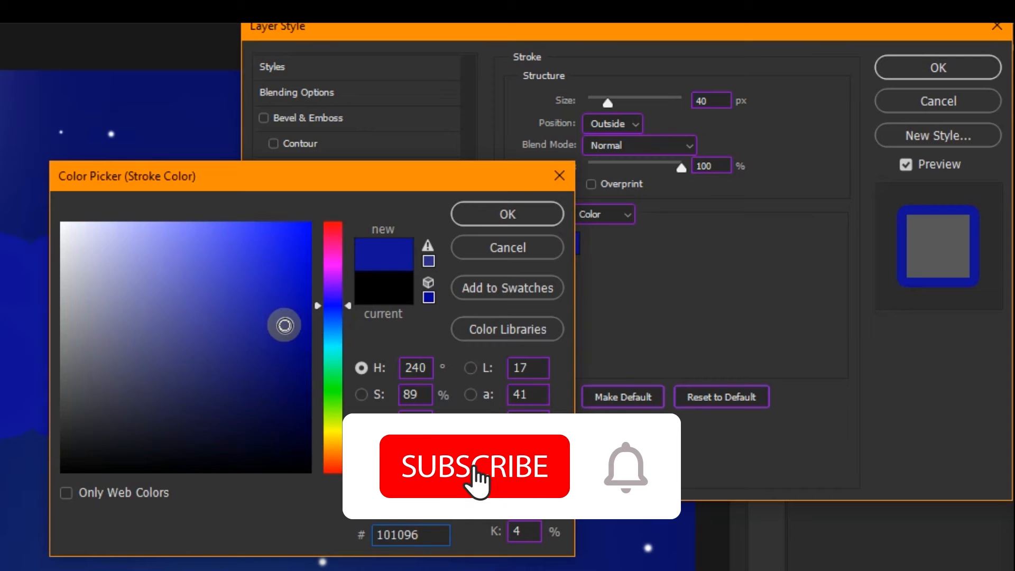
click(492, 221)
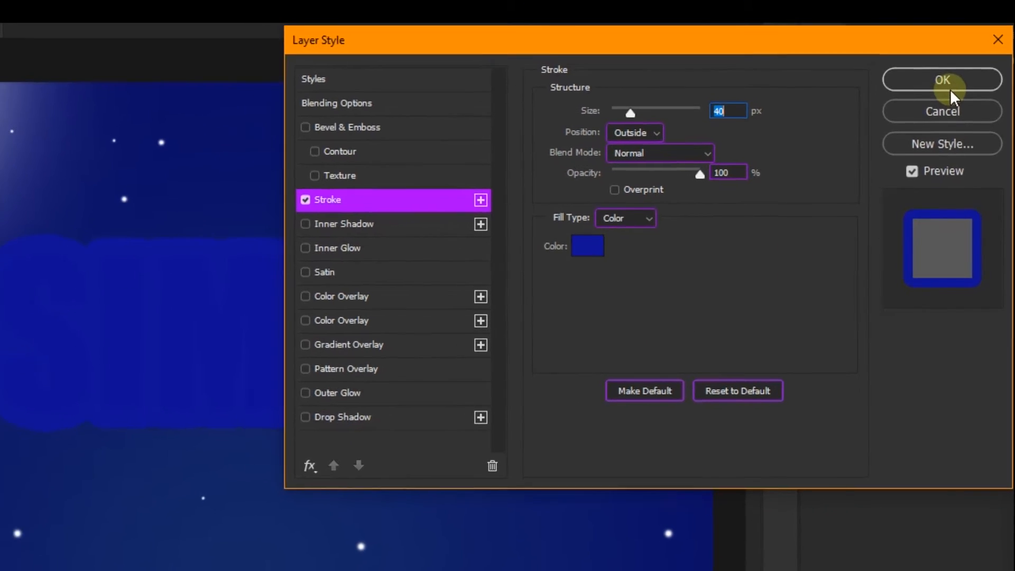
click(946, 83)
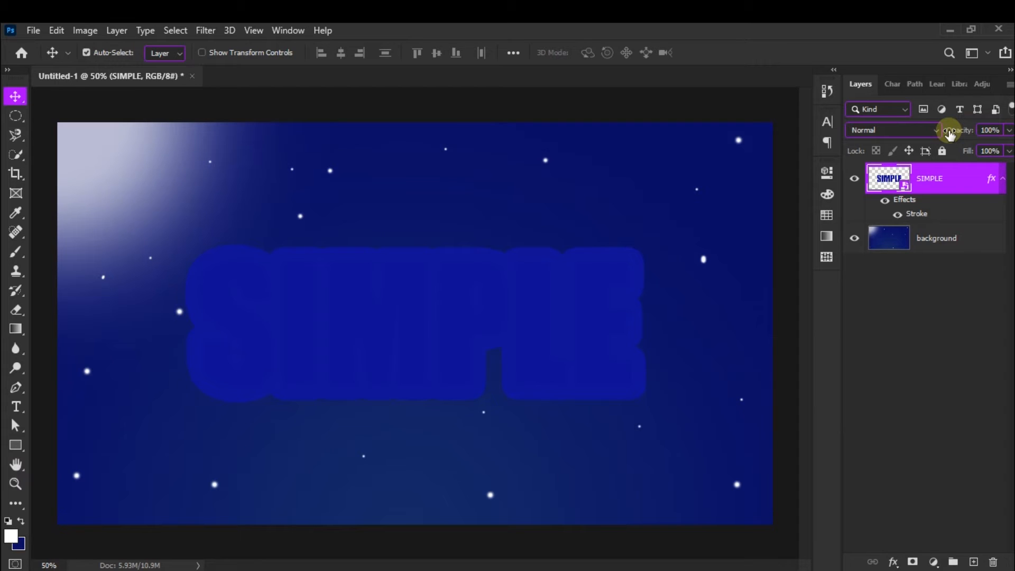
Collapse the SIMPLE layer's effects and duplicate the layer eight times, offsetting each copy slightly further to the left
click(1002, 182)
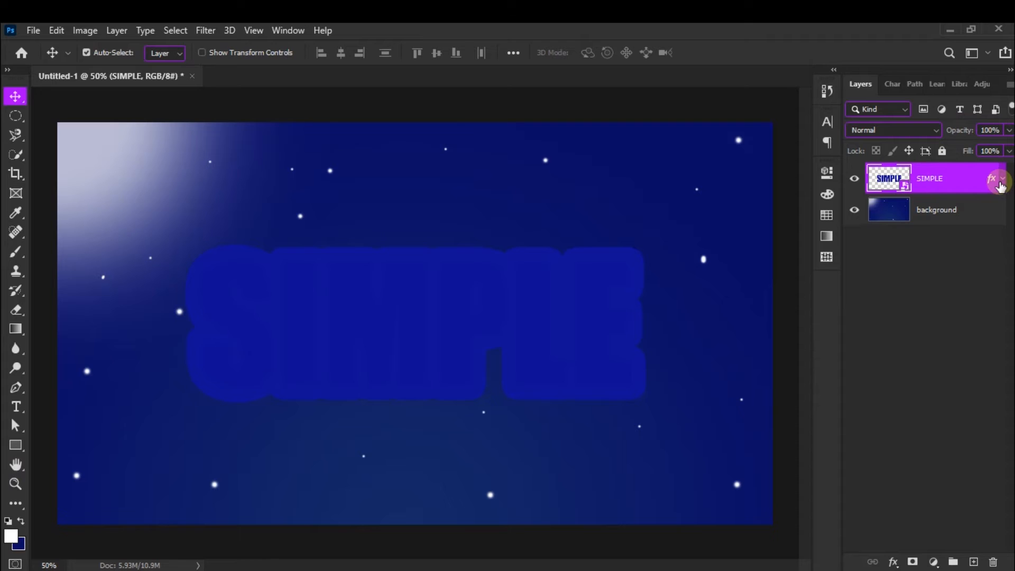
key(ctrl+j)
key(ctrl+j)
key(ctrl+j)
key(ctrl+j)
key(ctrl+j)
key(ctrl+j)
key(ctrl+j)
key(ctrl+j)
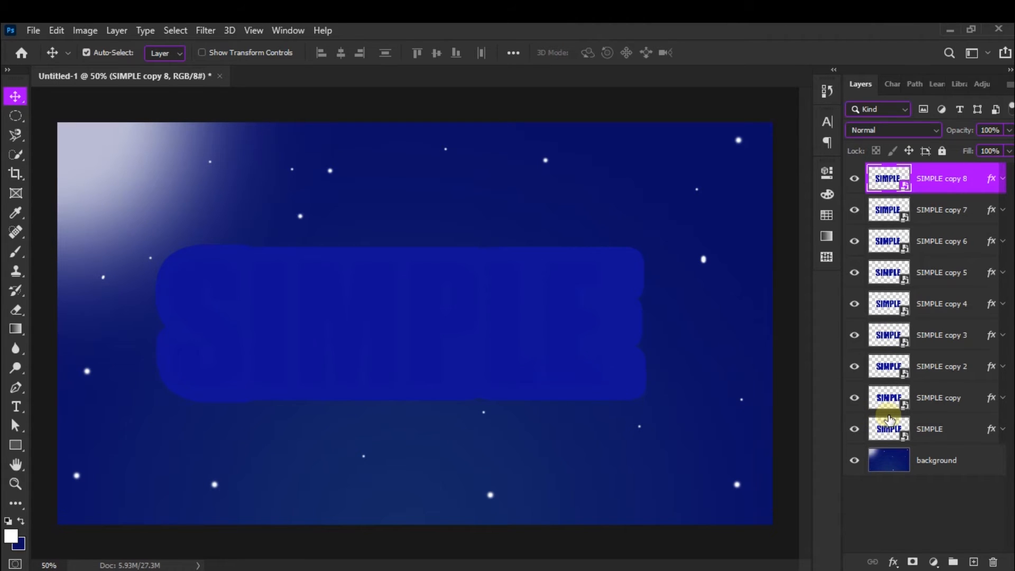
Rename the topmost copy FRONT SHADOW and group the original SIMPLE layer with the other seven copies
click(946, 210)
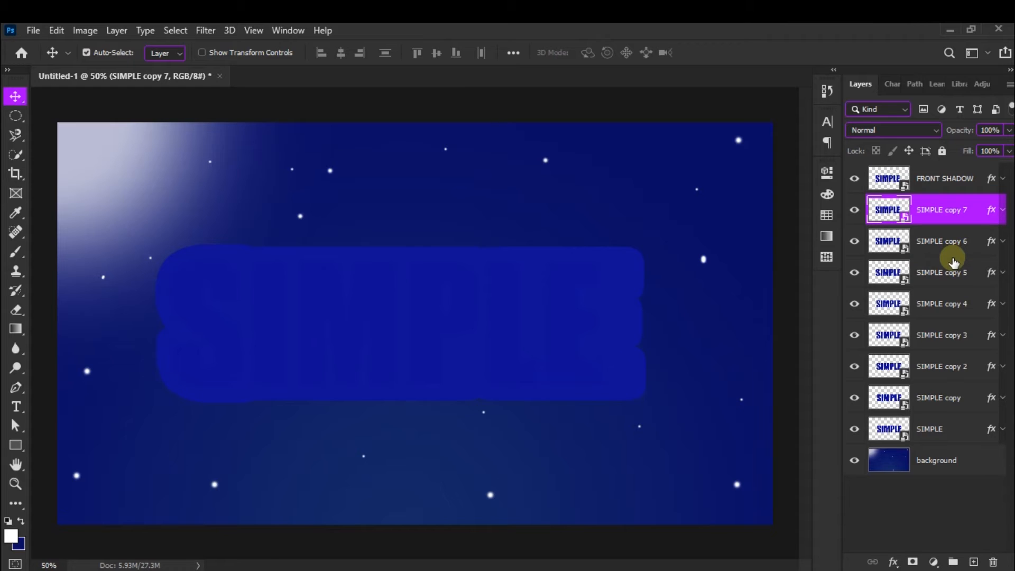
shift+click(955, 435)
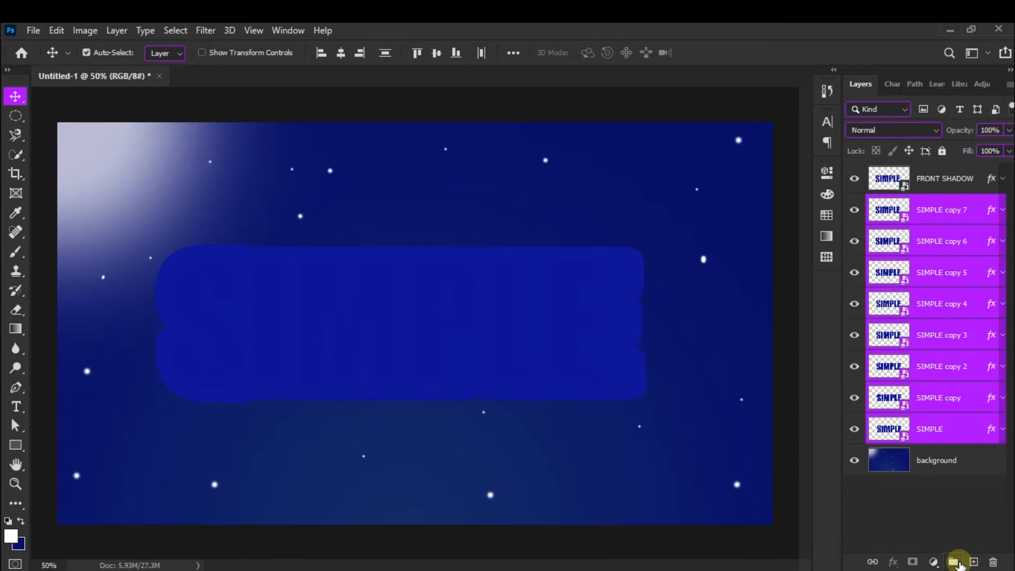
click(955, 562)
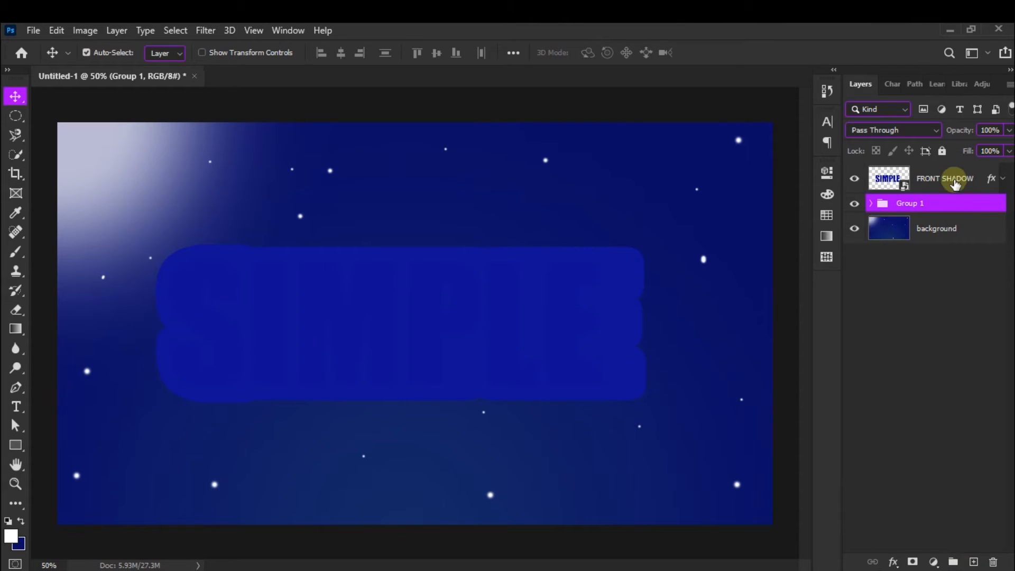
Change the FRONT SHADOW layer's stroke fill type to Gradient and open the gradient for editing
click(1001, 183)
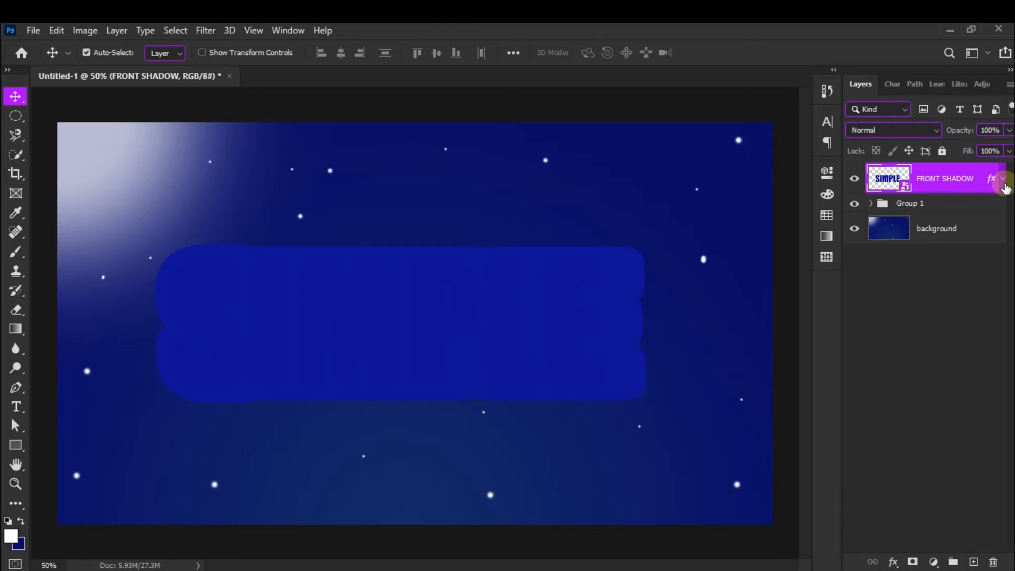
click(1003, 181)
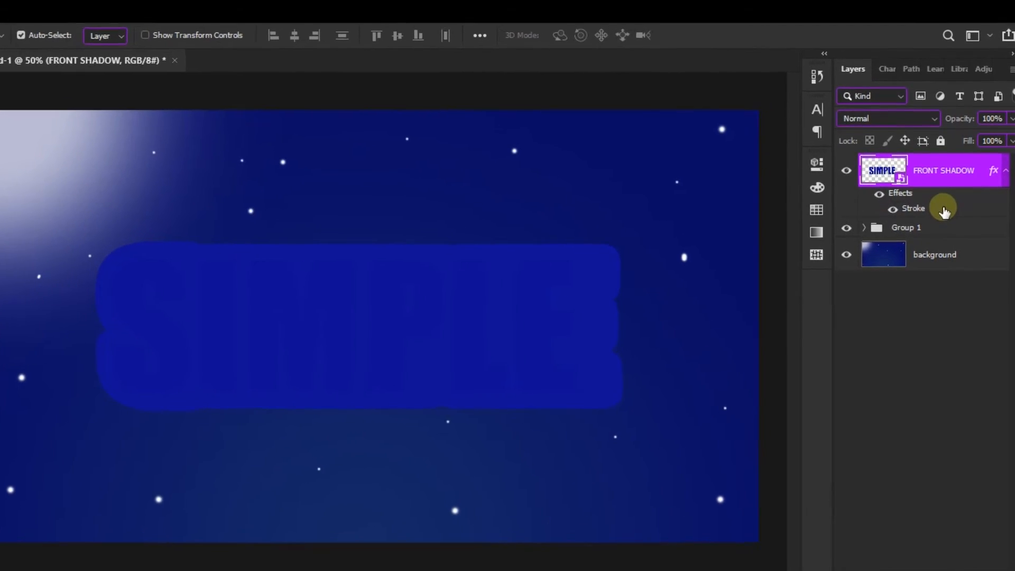
double_click(907, 199)
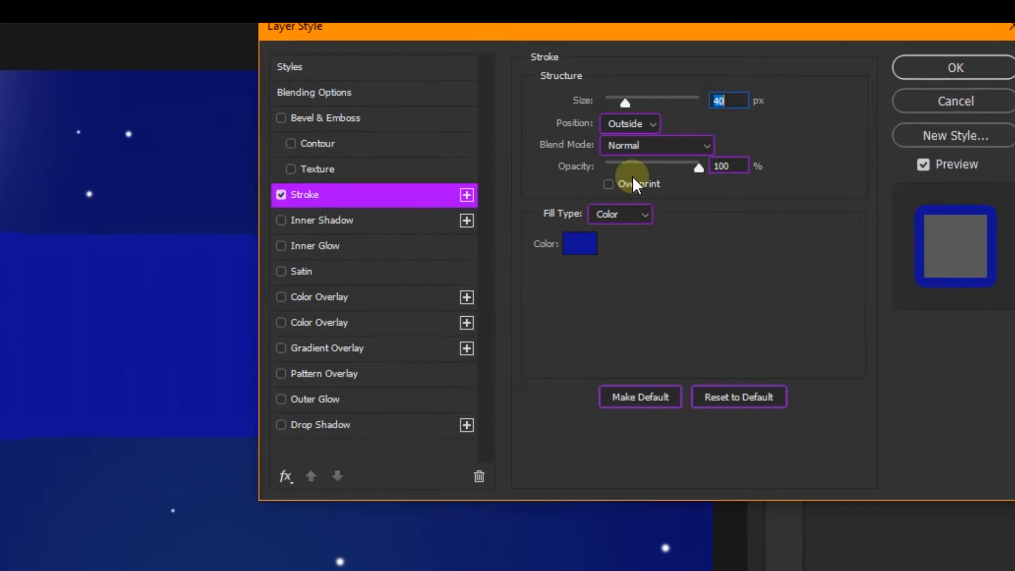
click(638, 214)
click(634, 241)
click(622, 294)
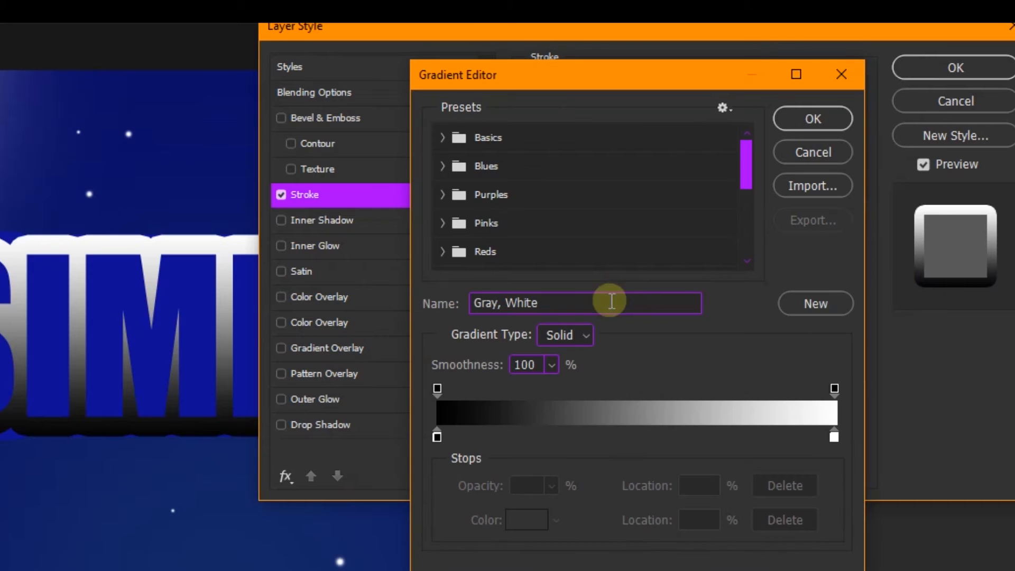
Recolour the black start stop of the stroke gradient to a medium blue
click(437, 436)
click(518, 522)
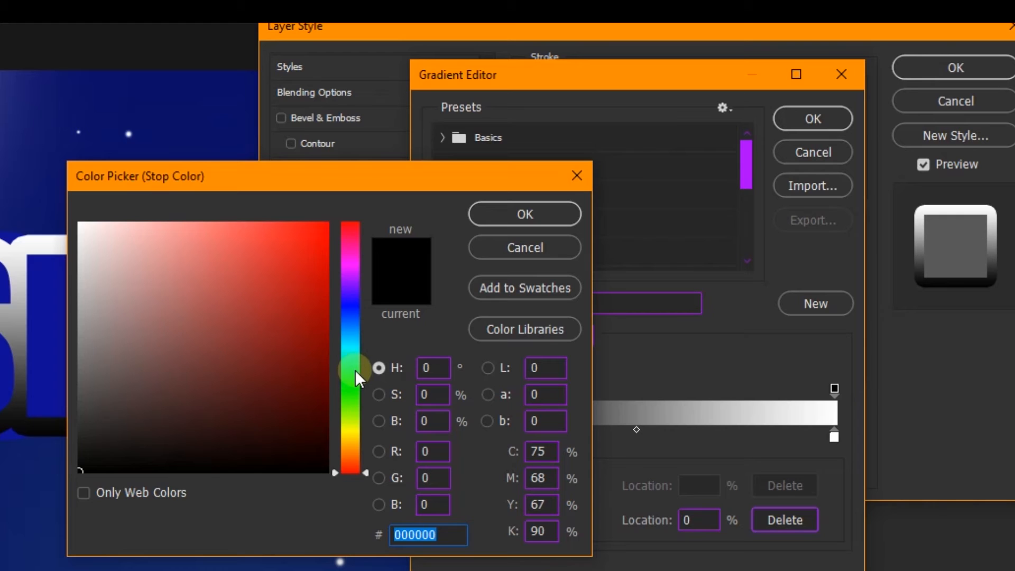
drag(355, 365, 354, 315)
click(280, 266)
click(553, 217)
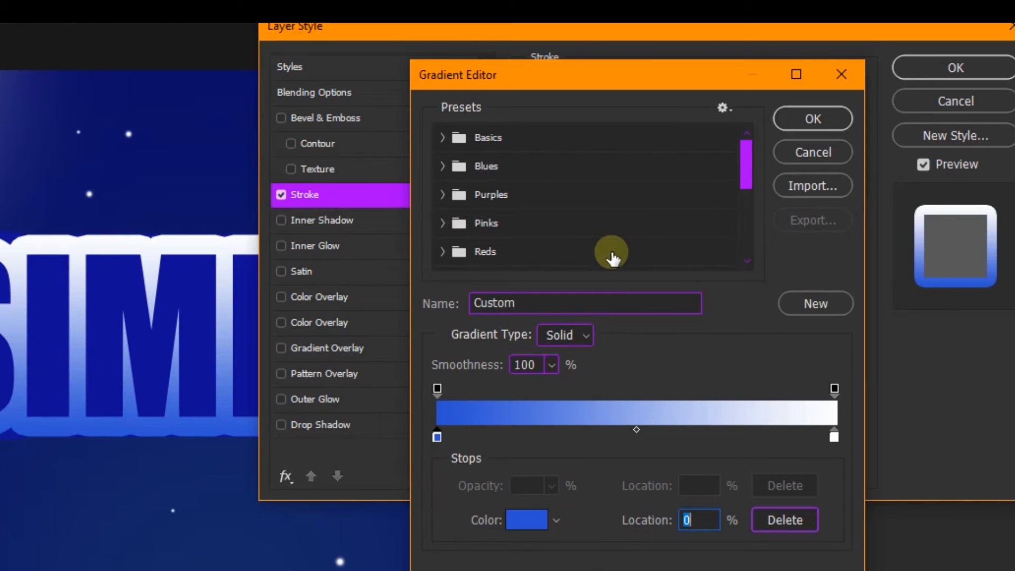
Recolour the white end stop of the stroke gradient to bright cyan, apply the layer style and collapse the effects list
click(833, 437)
click(526, 520)
drag(353, 335, 353, 348)
click(300, 238)
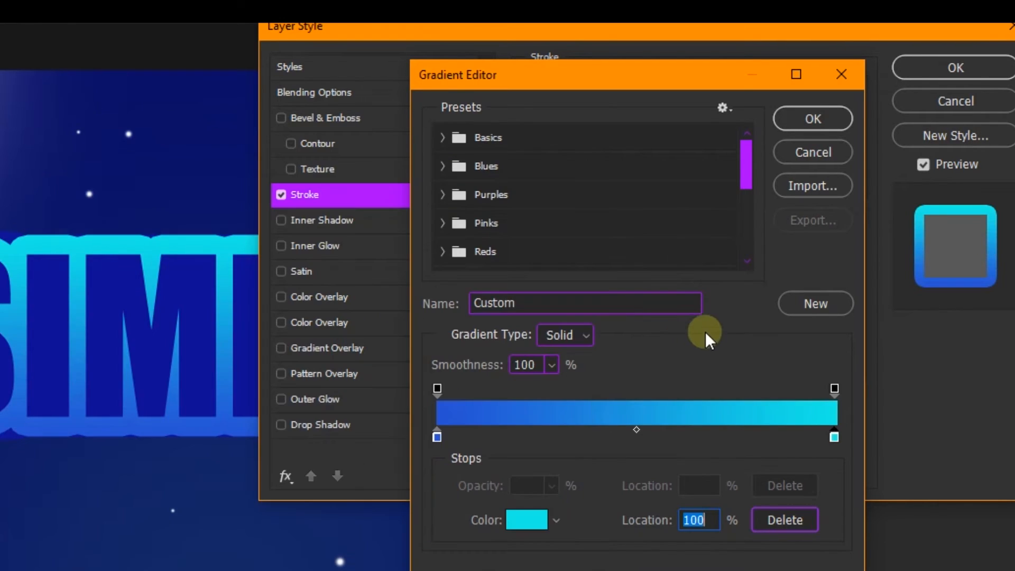
click(812, 120)
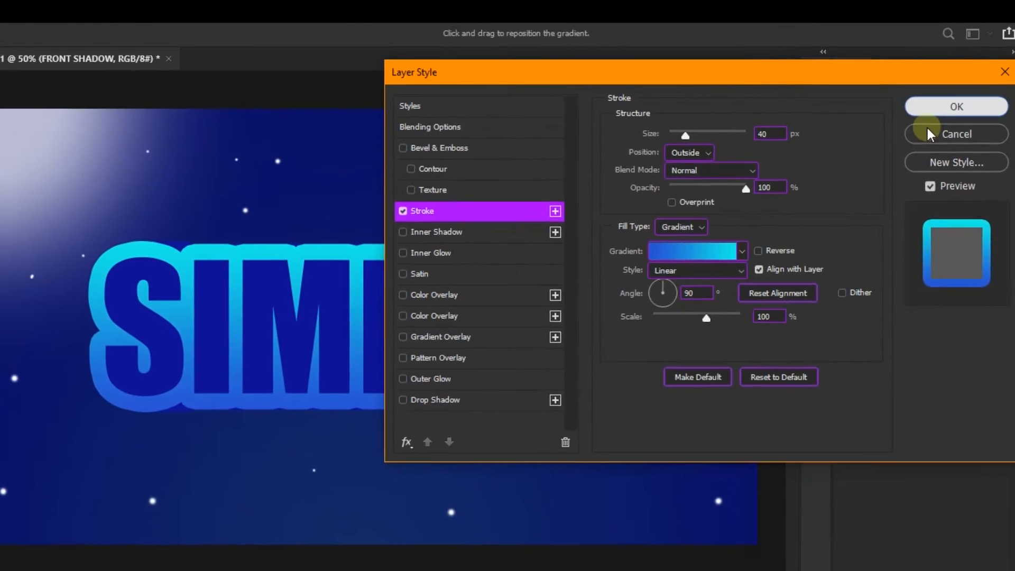
click(956, 94)
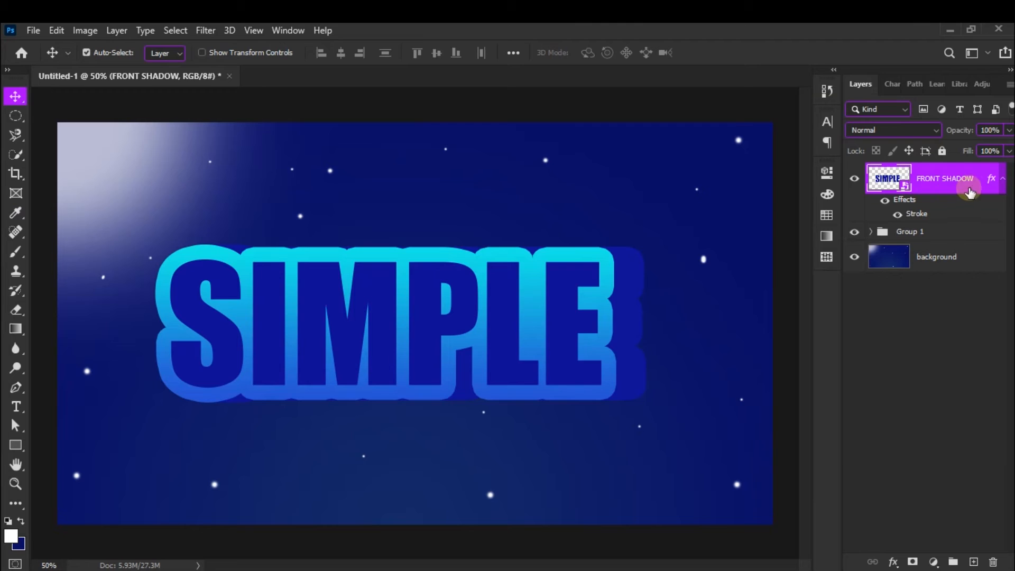
click(1003, 178)
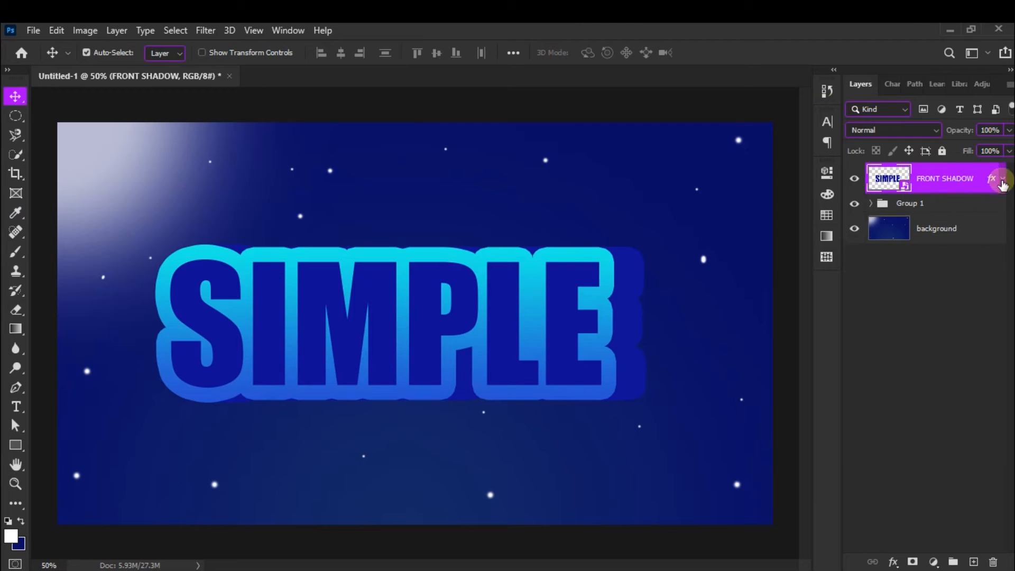
Duplicate the FRONT SHADOW layer, rename the copy font and clear its layer style
key(ctrl+j)
double_click(939, 180)
text(font)
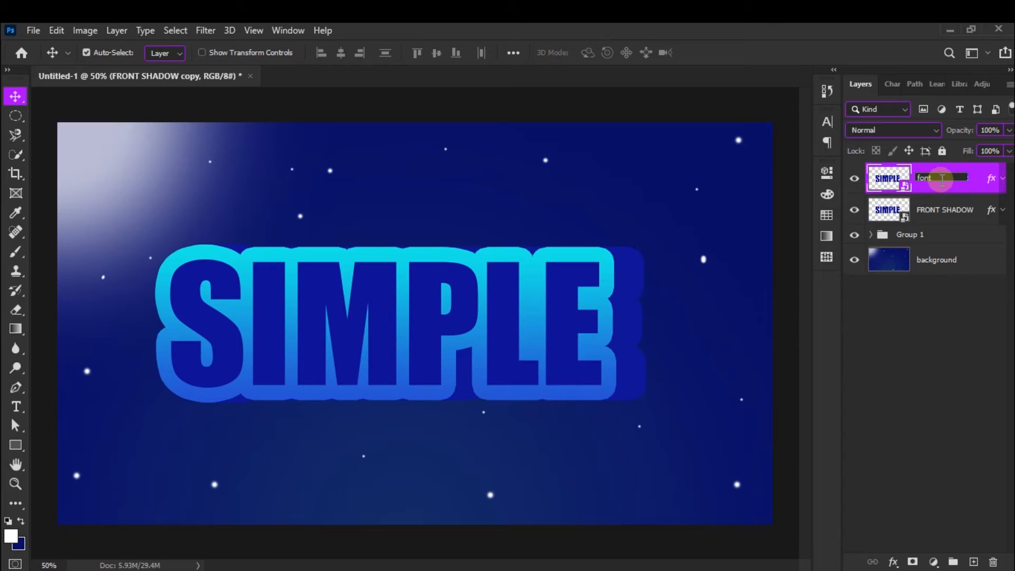
key(Return)
right_click(941, 180)
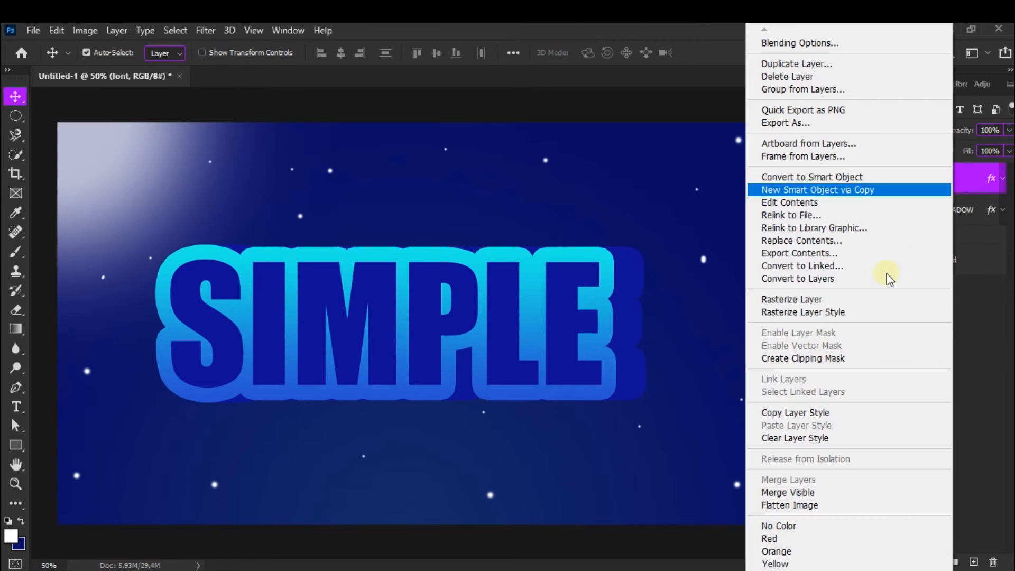
click(828, 439)
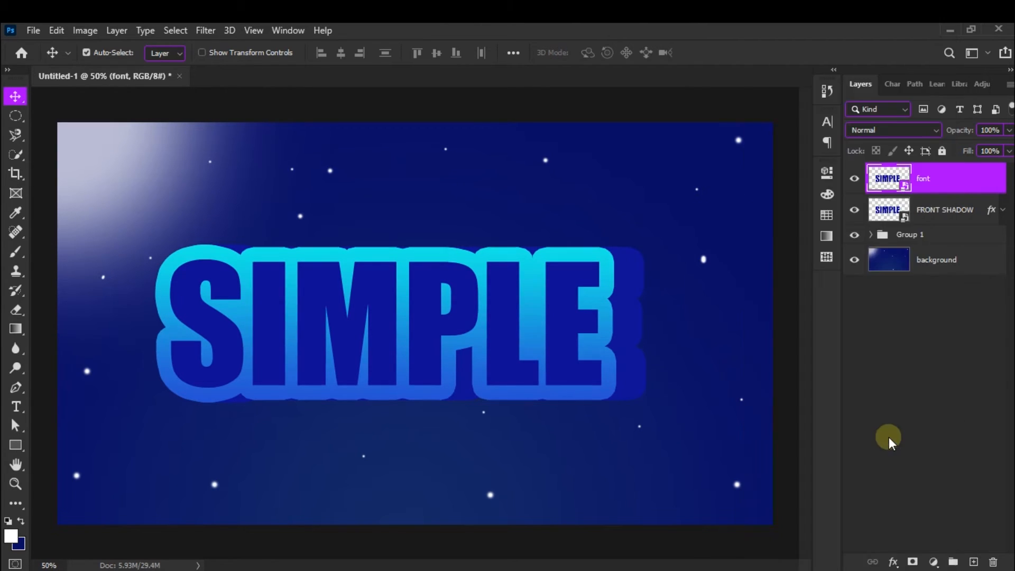
Add a white Color Overlay at 100% opacity in Normal mode to the font layer
click(893, 563)
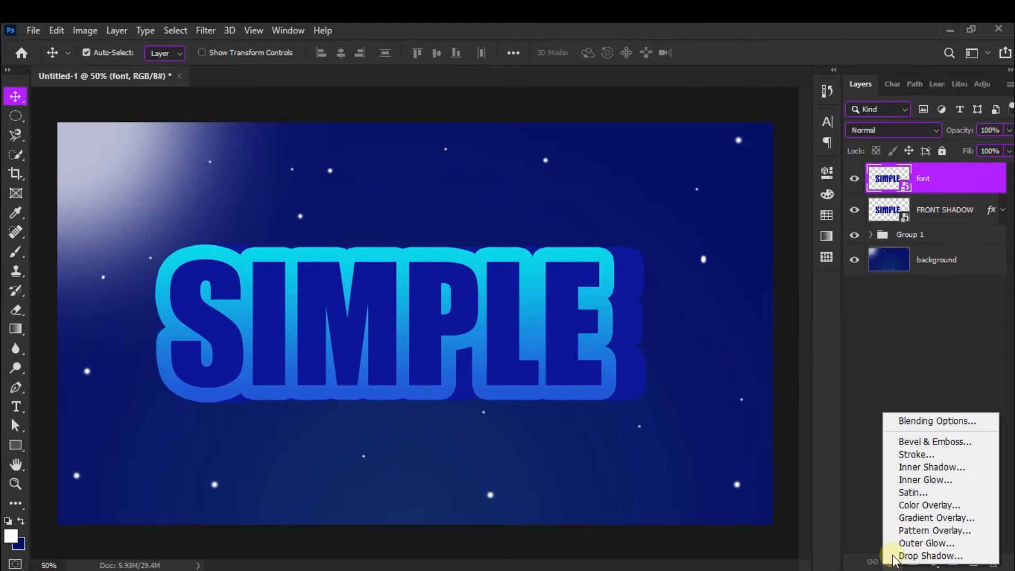
click(913, 508)
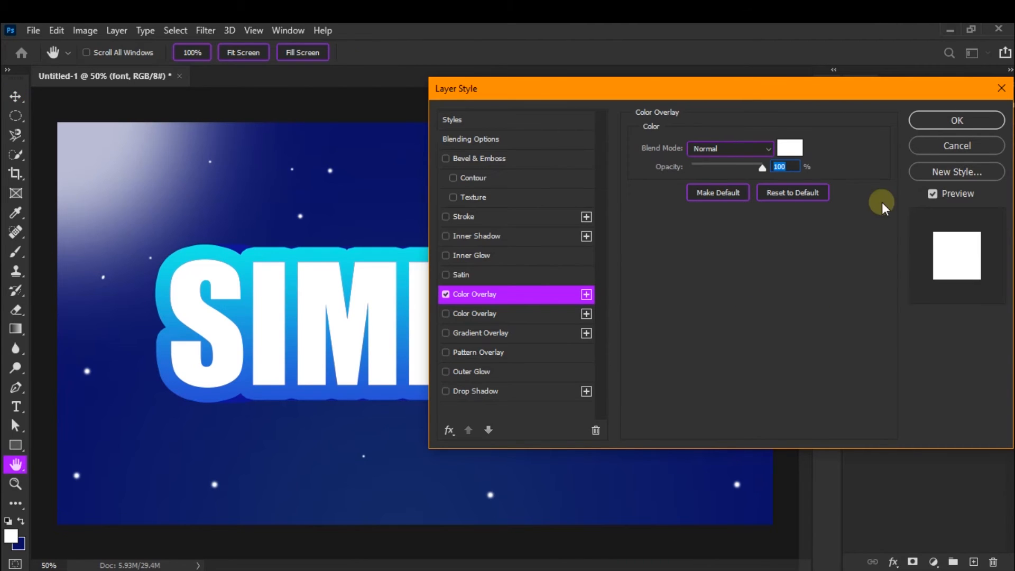
click(933, 119)
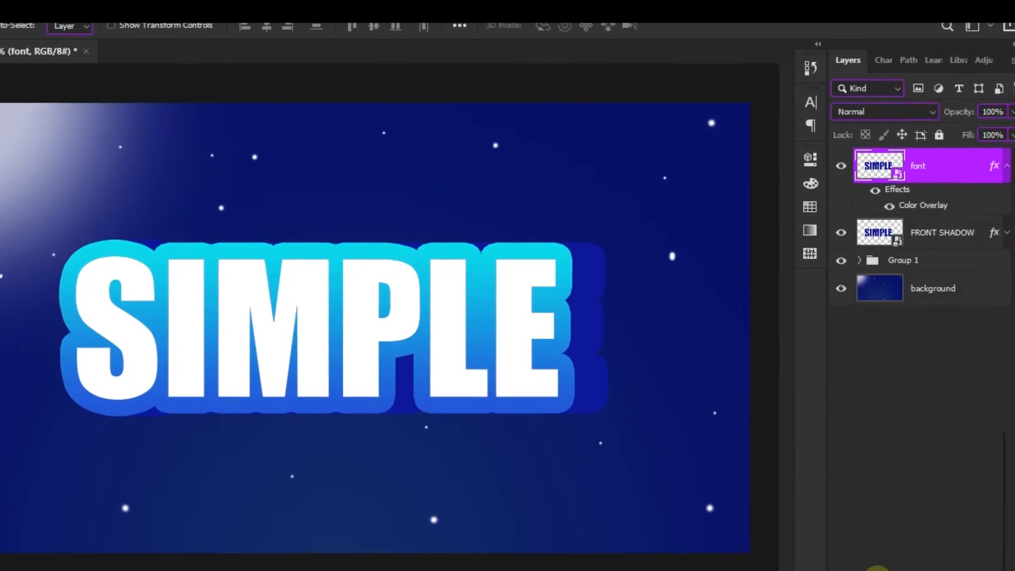
Add a Drop Shadow to the font layer with 100% opacity, angle 141°, distance 19 px, spread 11% and size 7 px
click(879, 570)
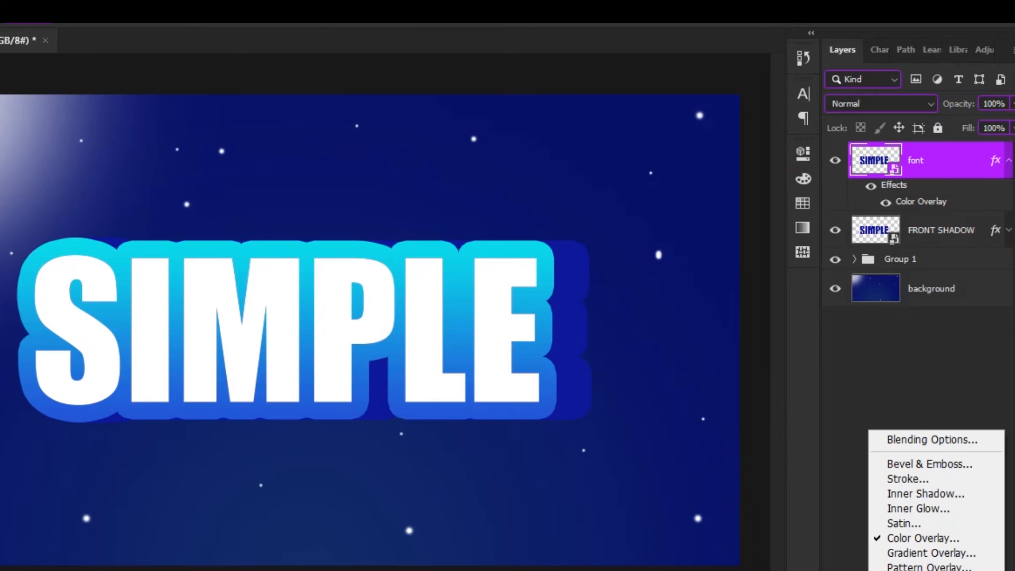
click(917, 570)
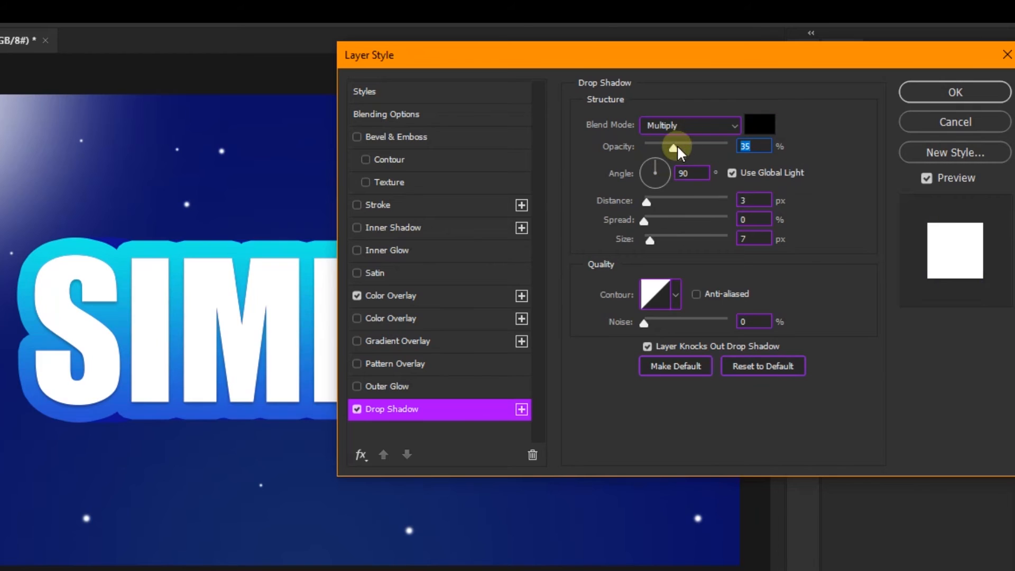
drag(677, 148, 731, 146)
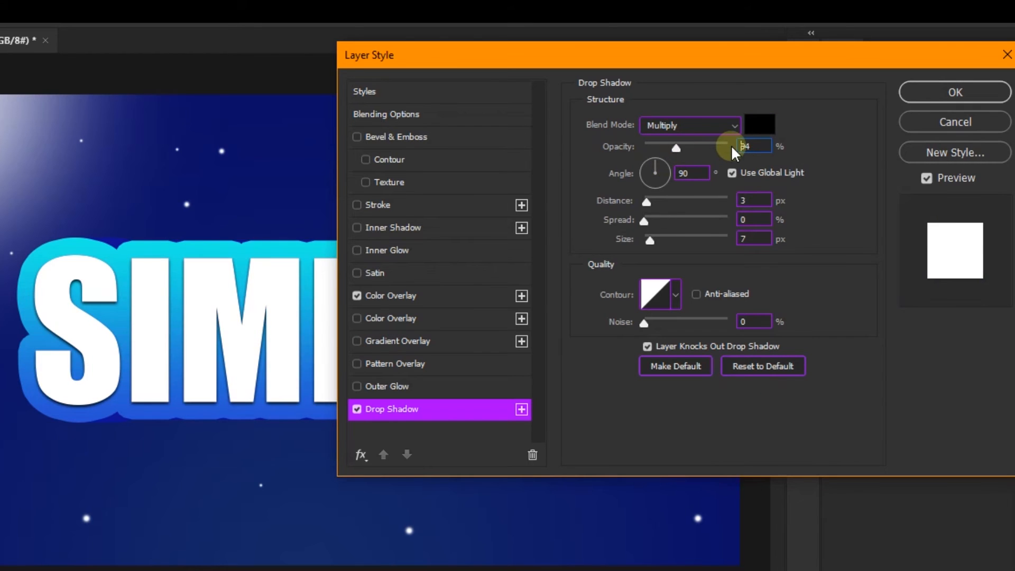
click(642, 164)
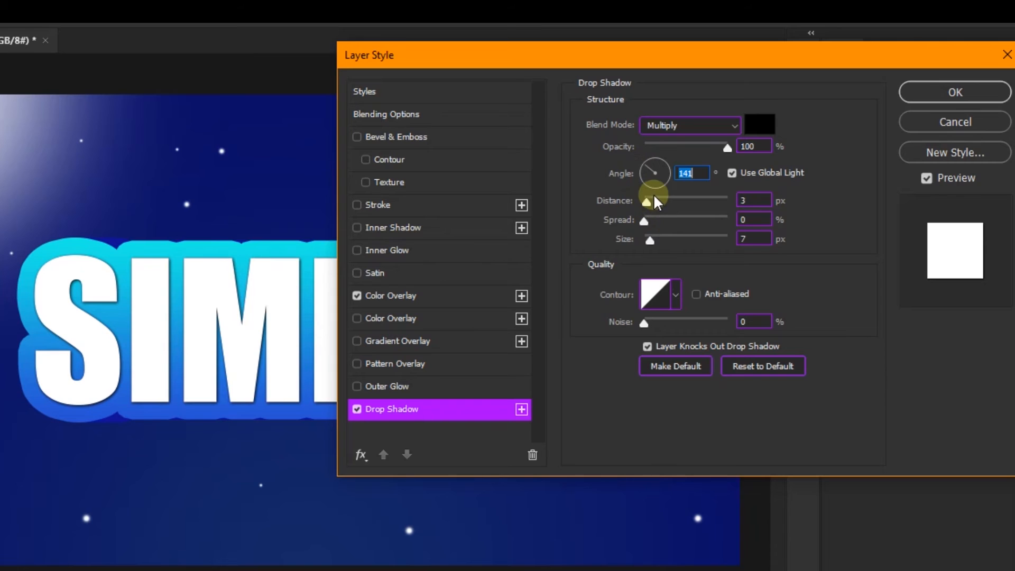
drag(648, 198, 655, 220)
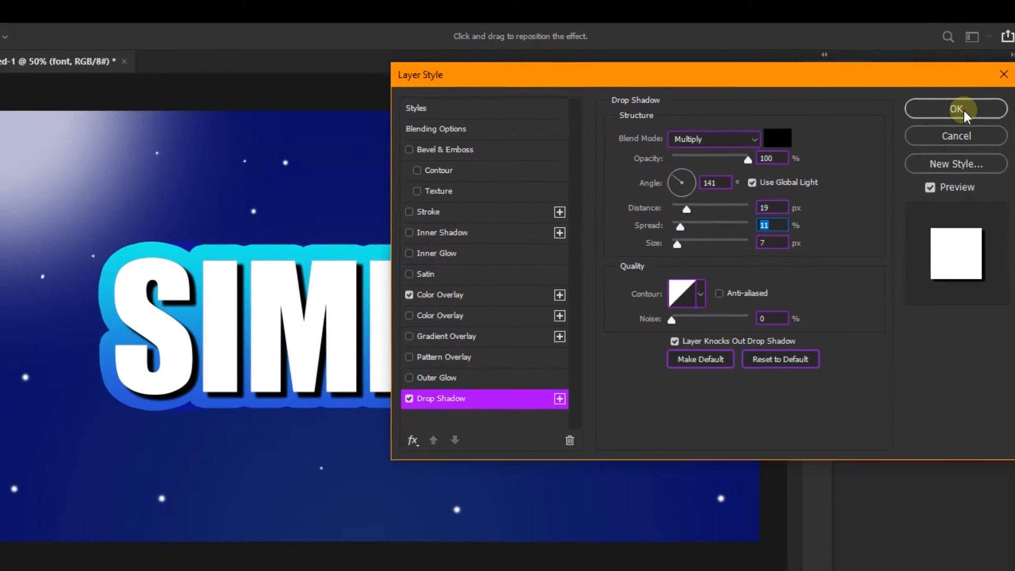
click(964, 111)
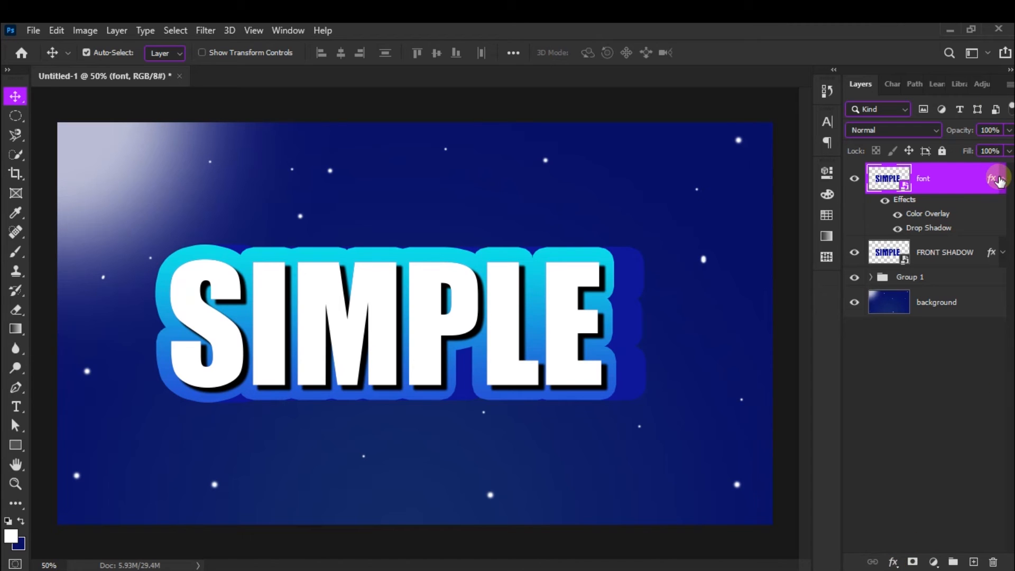
click(1001, 179)
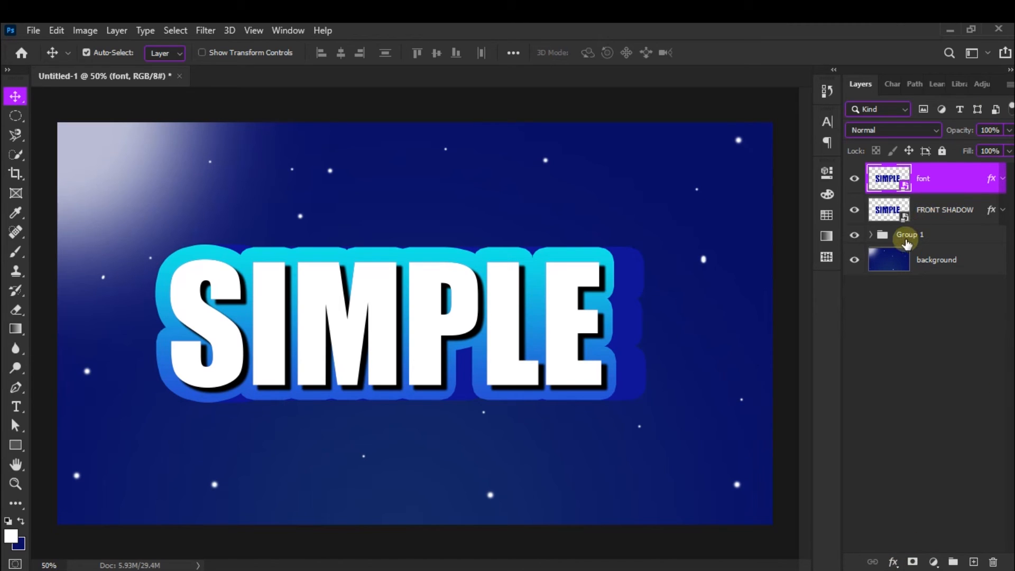
Add an Inner Shadow effect to Group 1 and reset its settings to default
click(907, 236)
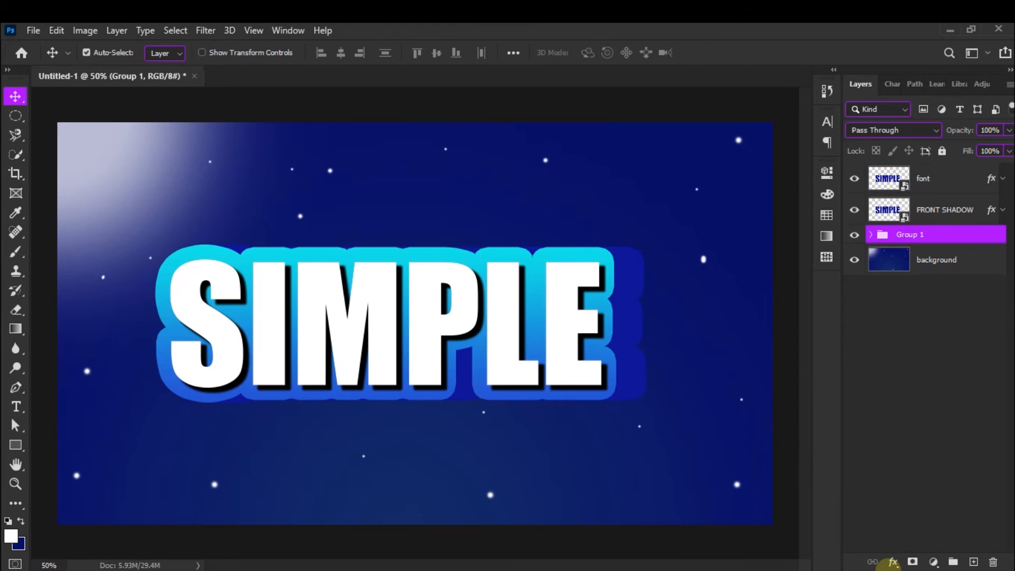
click(894, 562)
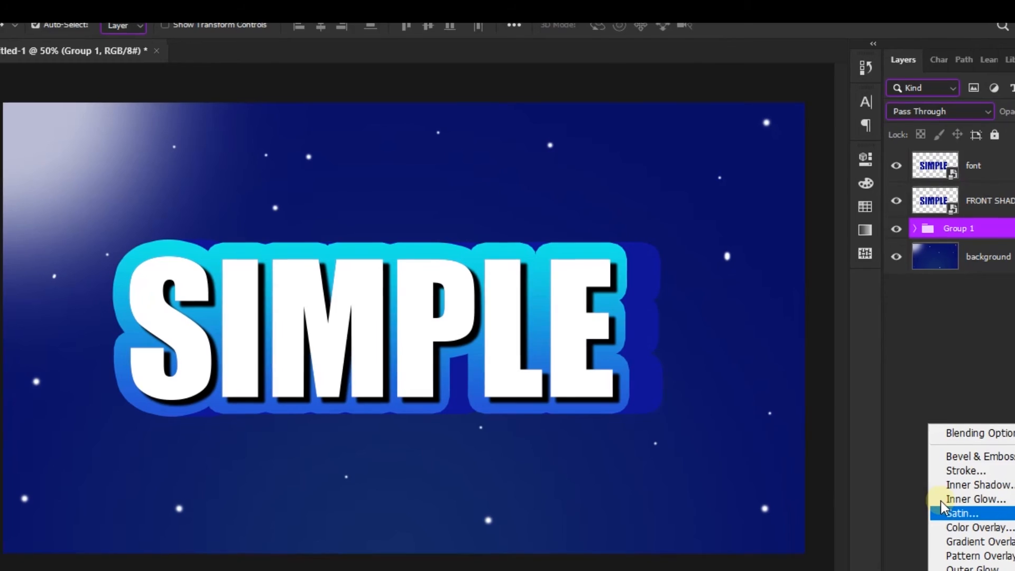
click(931, 481)
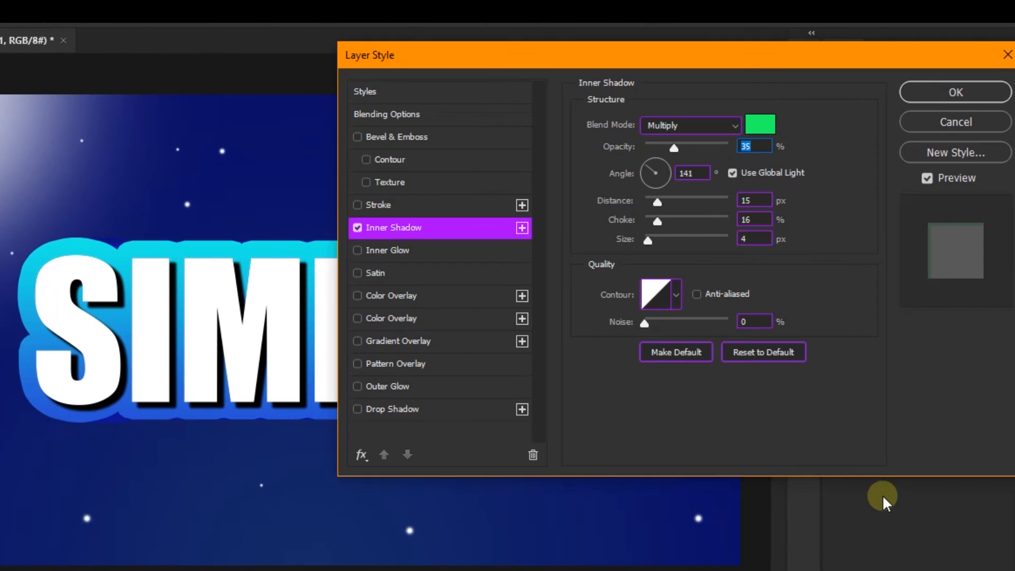
click(764, 145)
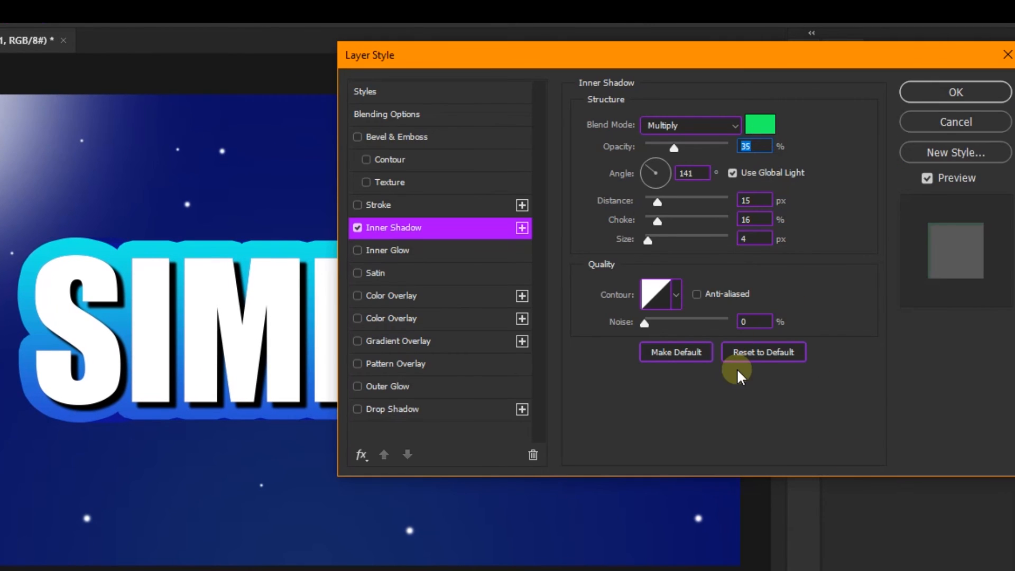
click(758, 354)
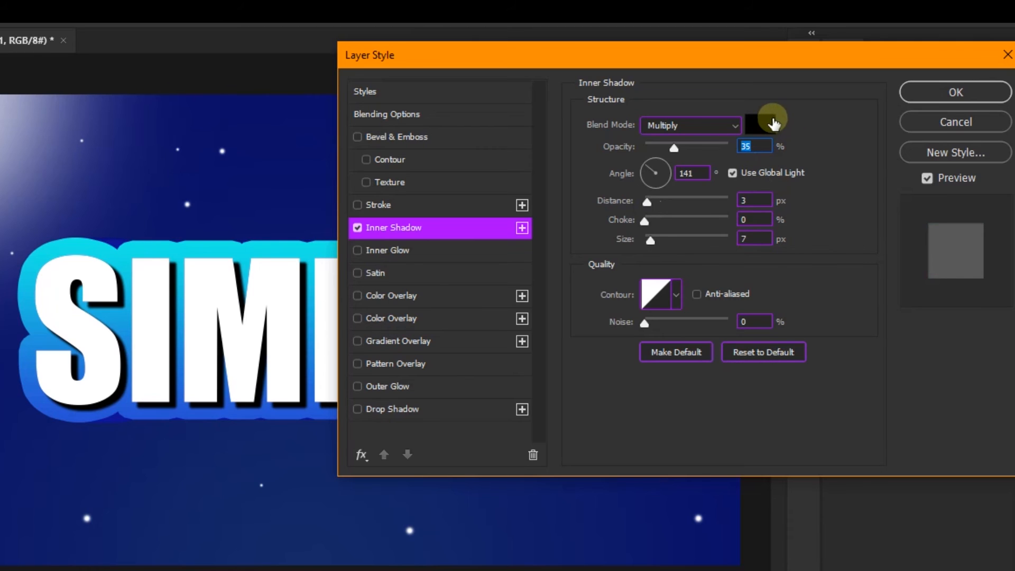
Set the inner shadow colour to green 29ff7f and its blend mode to Color Dodge
click(773, 124)
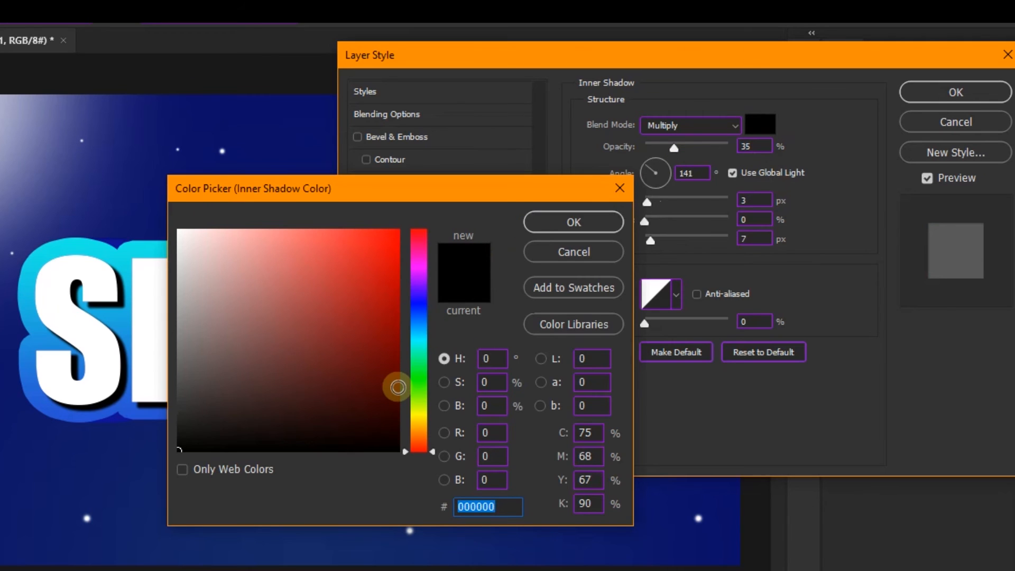
text(29ff7f)
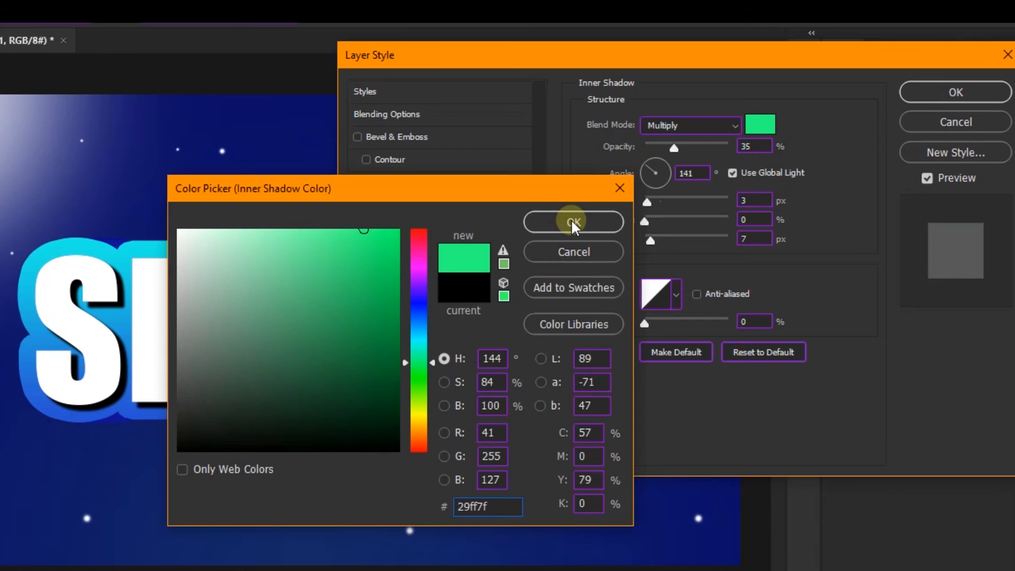
click(574, 223)
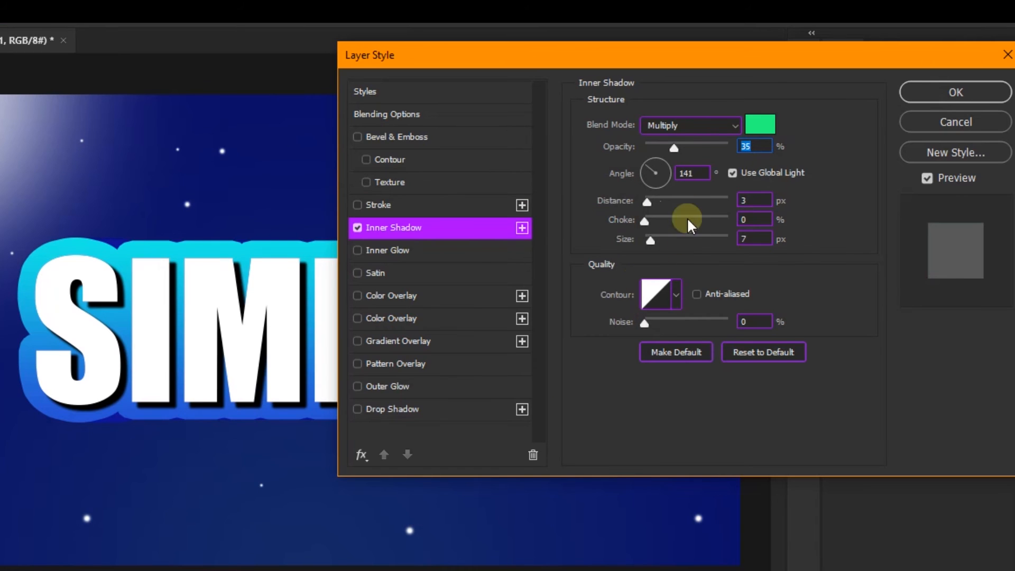
click(694, 123)
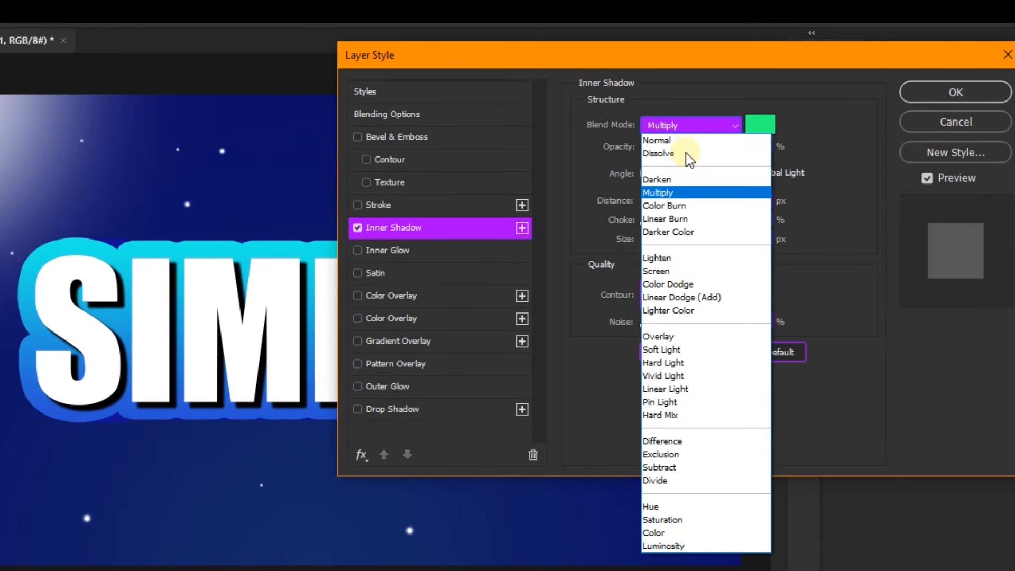
click(664, 285)
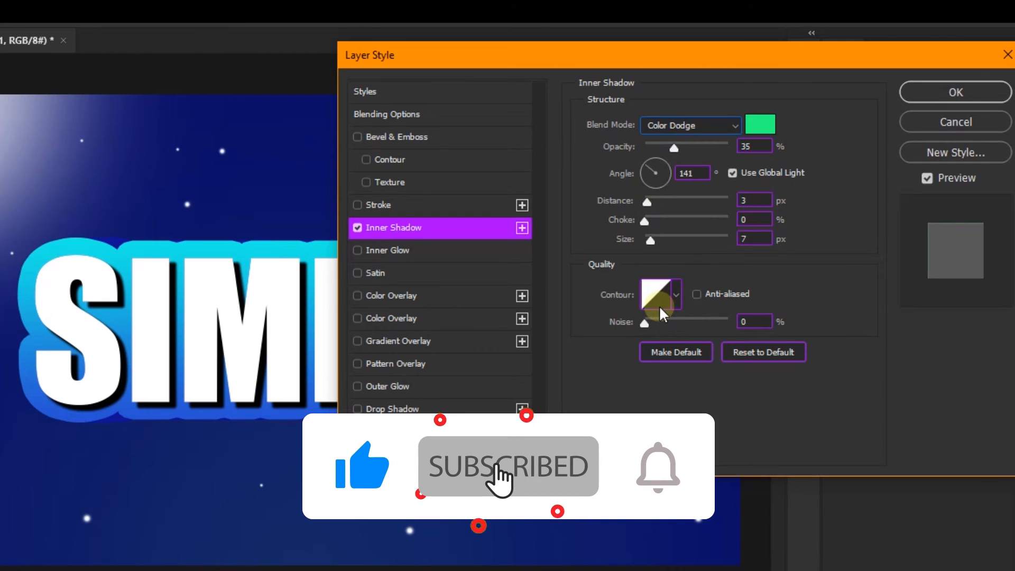
Set the inner shadow's distance to 33 px, size to 73 px and angle to -42°, and apply the effect to Group 1
click(655, 205)
drag(658, 211, 677, 205)
drag(651, 240, 676, 241)
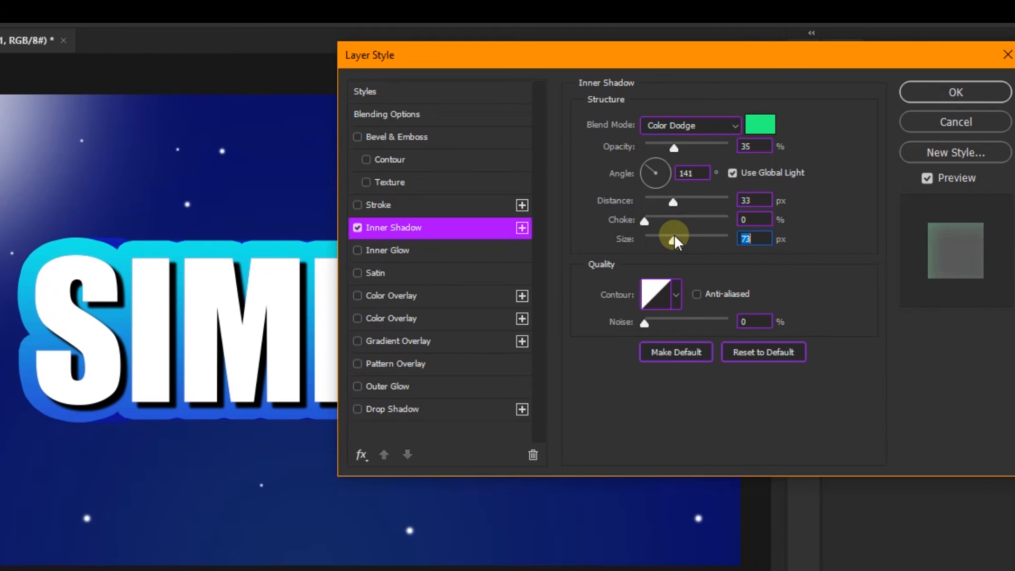
drag(658, 186, 670, 185)
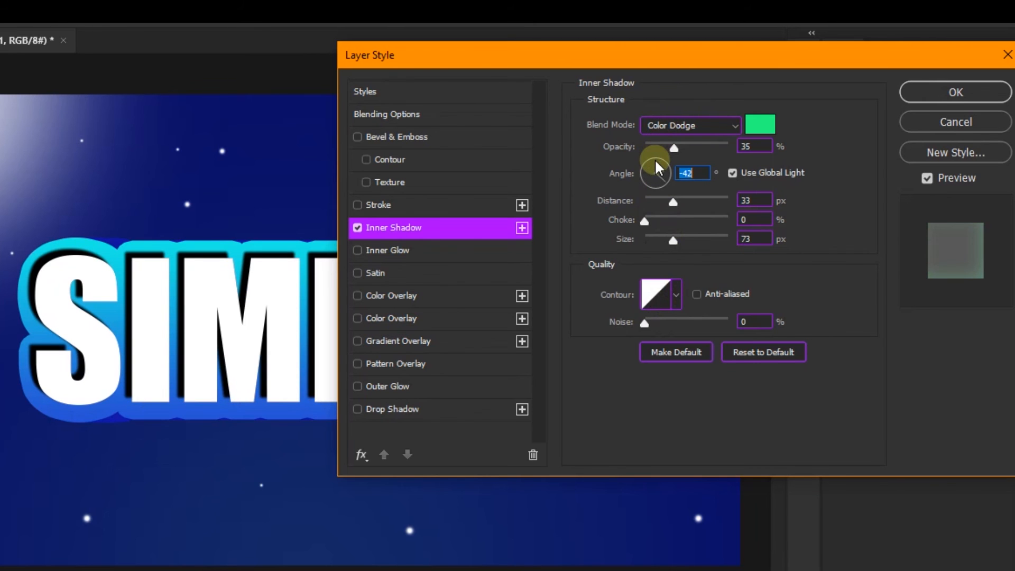
click(950, 96)
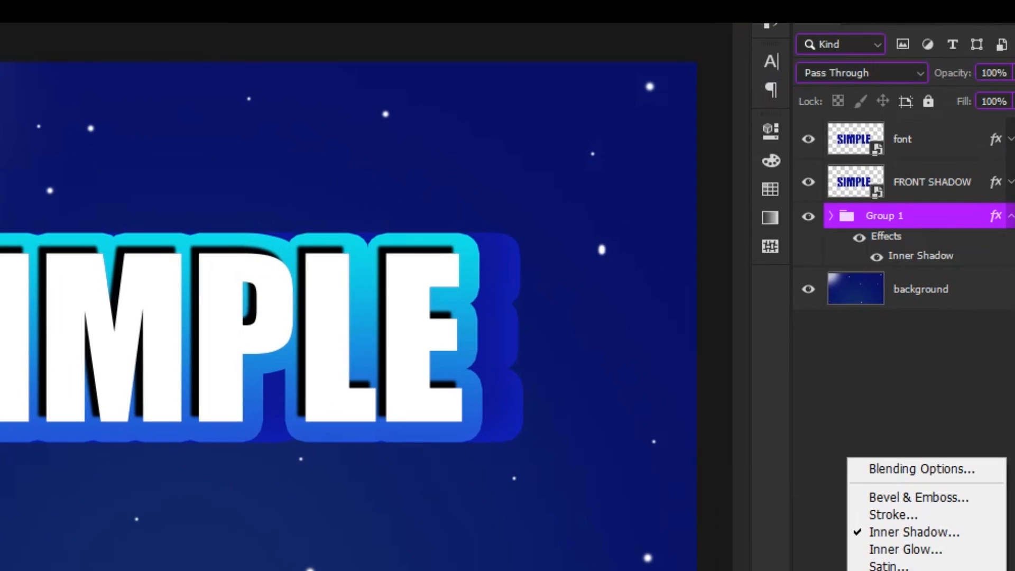
Add a Drop Shadow to Group 1 with angle 131°, distance 34 px, spread 11% and size 68 px
click(894, 570)
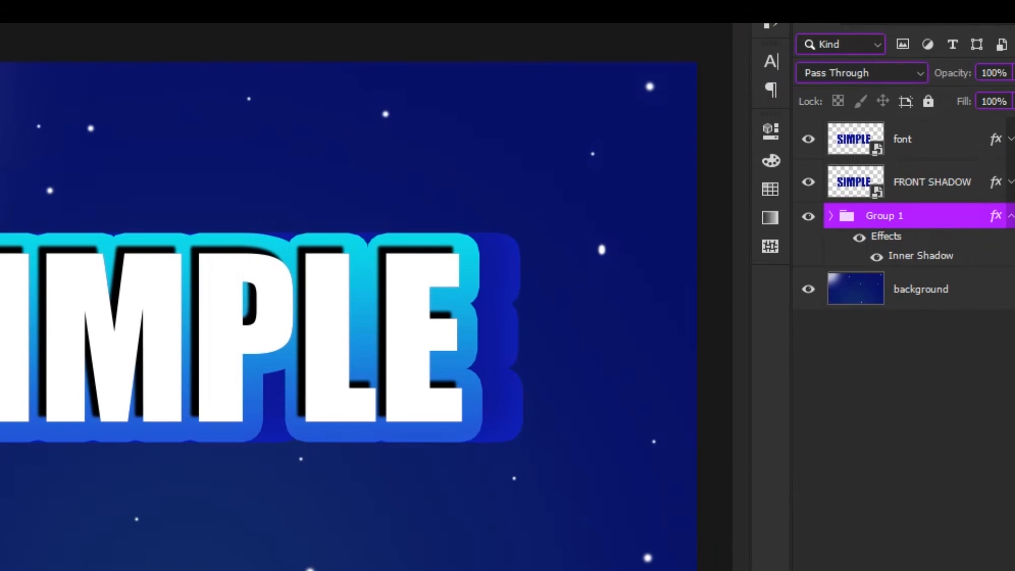
drag(604, 188, 598, 186)
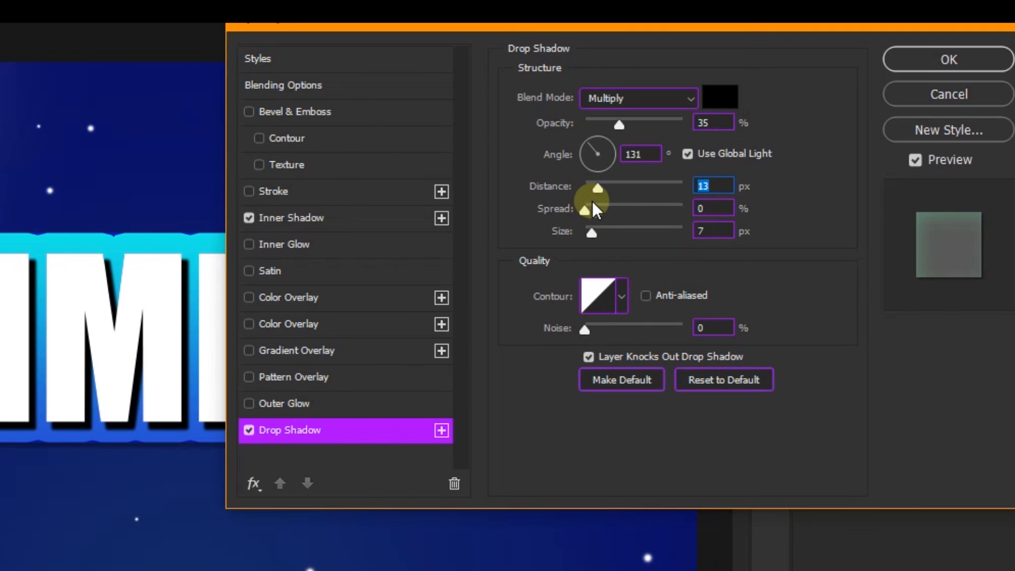
drag(596, 191, 618, 189)
click(620, 184)
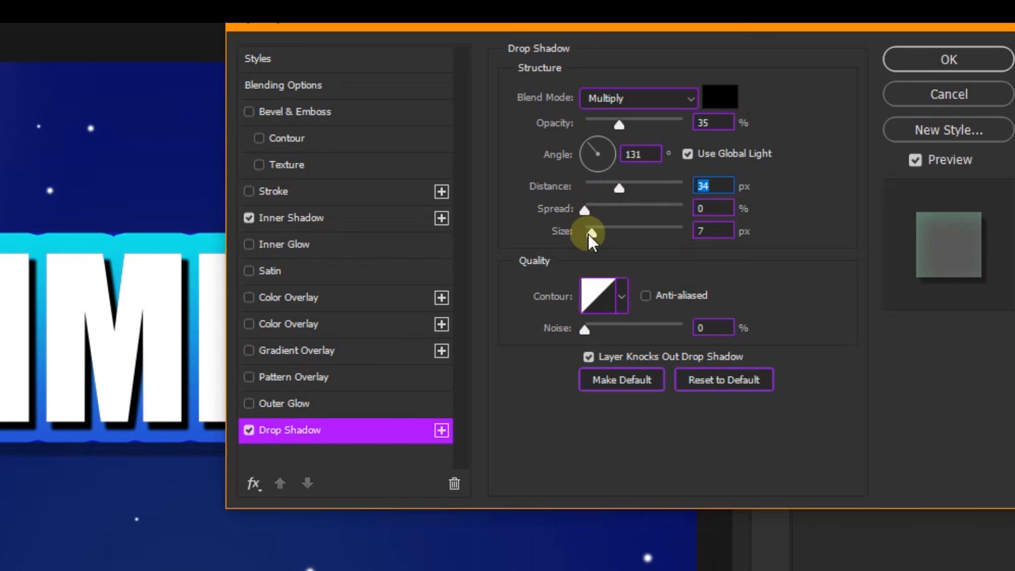
drag(594, 232, 607, 232)
click(590, 229)
drag(586, 211, 598, 211)
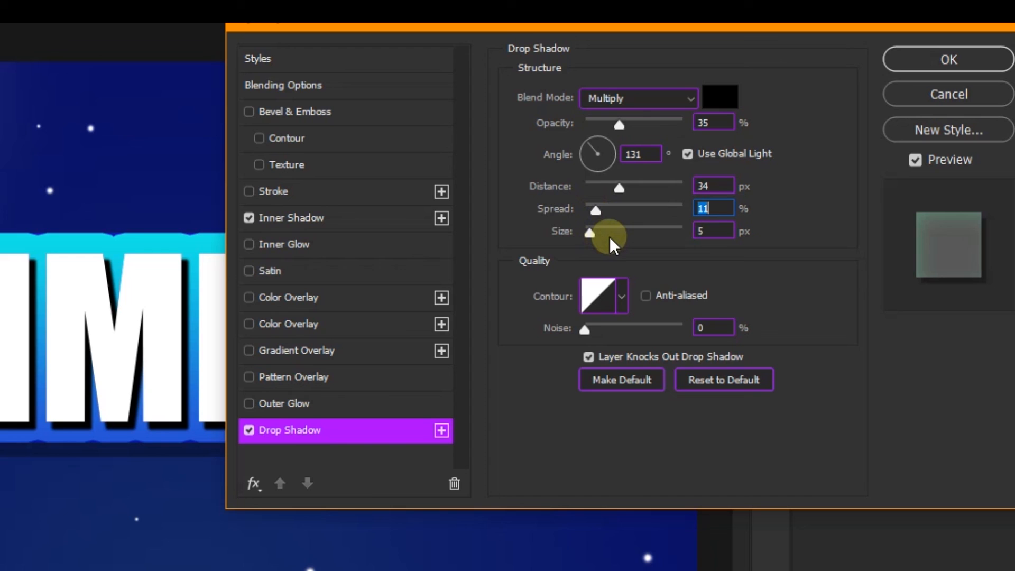
click(618, 228)
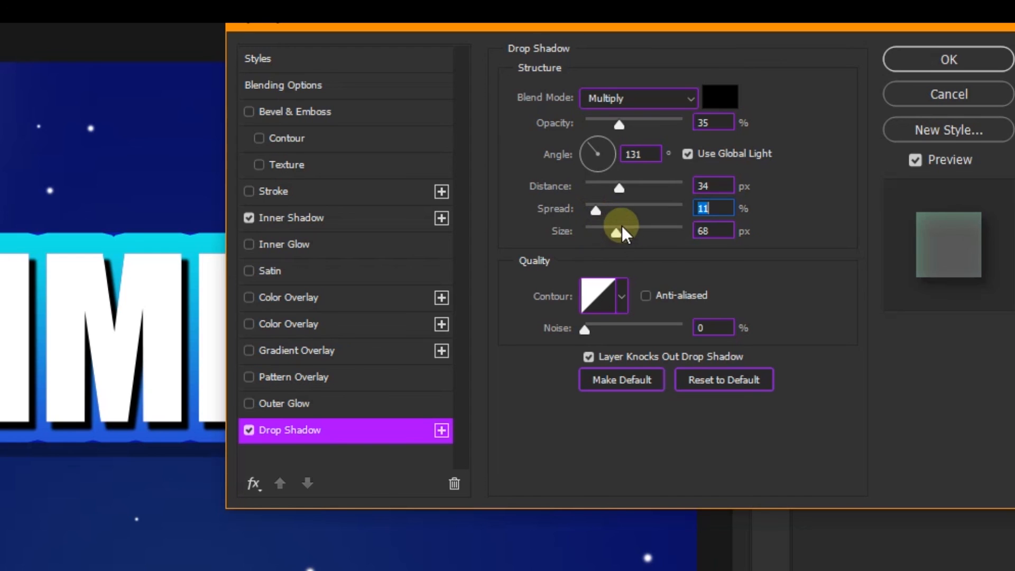
Set the drop shadow's blend mode to Overlay and its colour to dark navy 000531
click(651, 101)
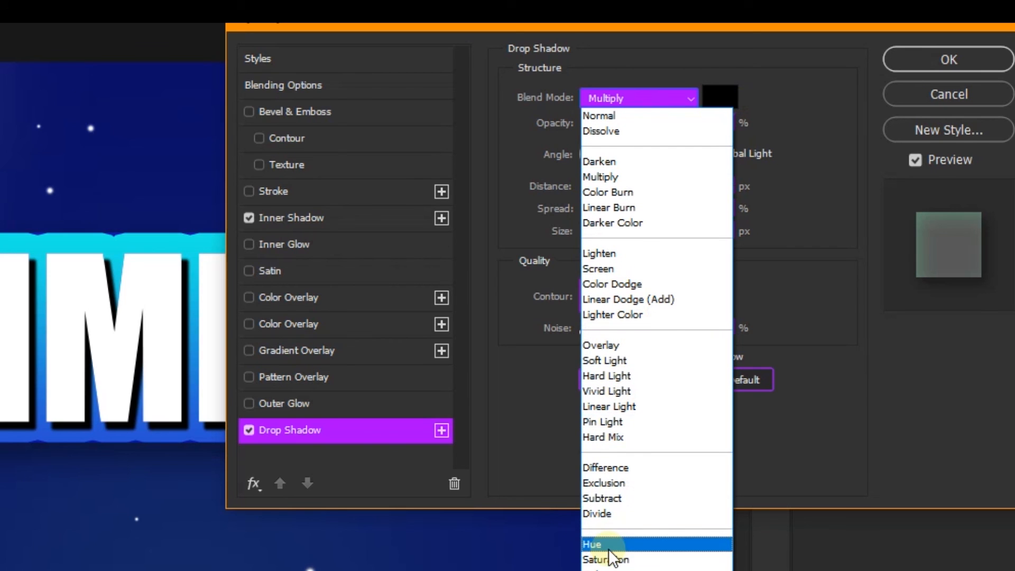
click(618, 341)
click(710, 99)
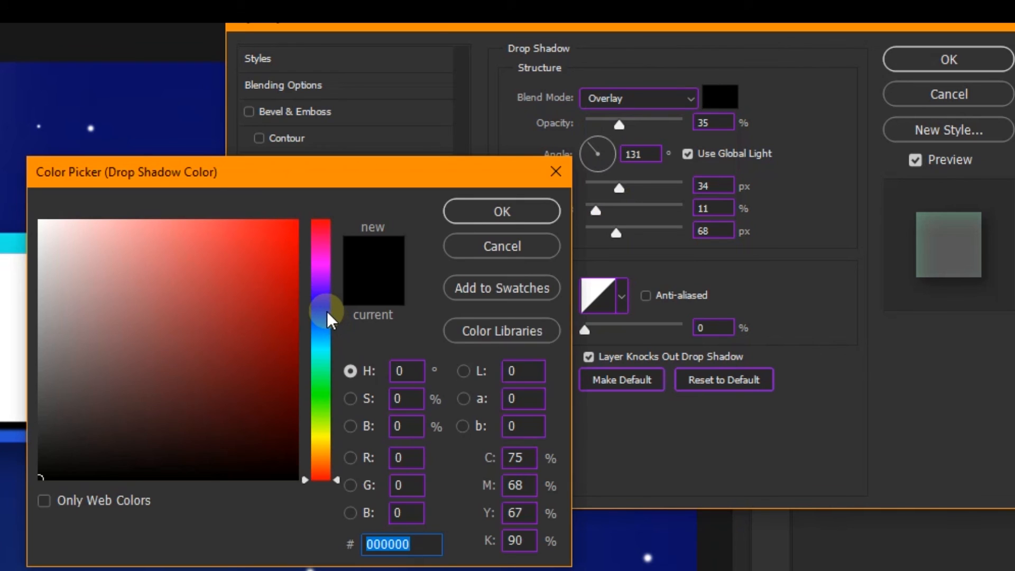
click(326, 311)
drag(272, 363, 347, 466)
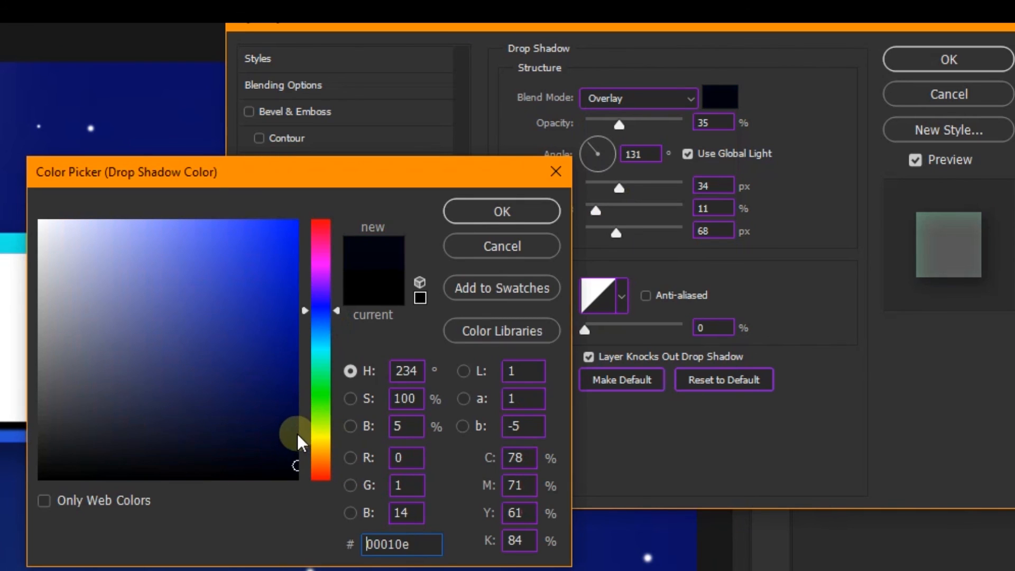
click(303, 429)
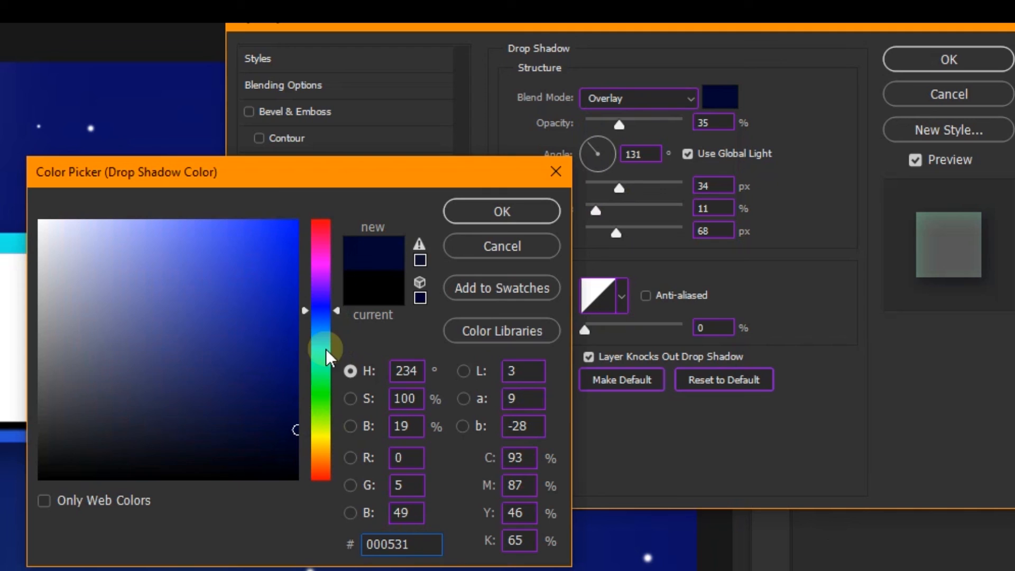
click(453, 218)
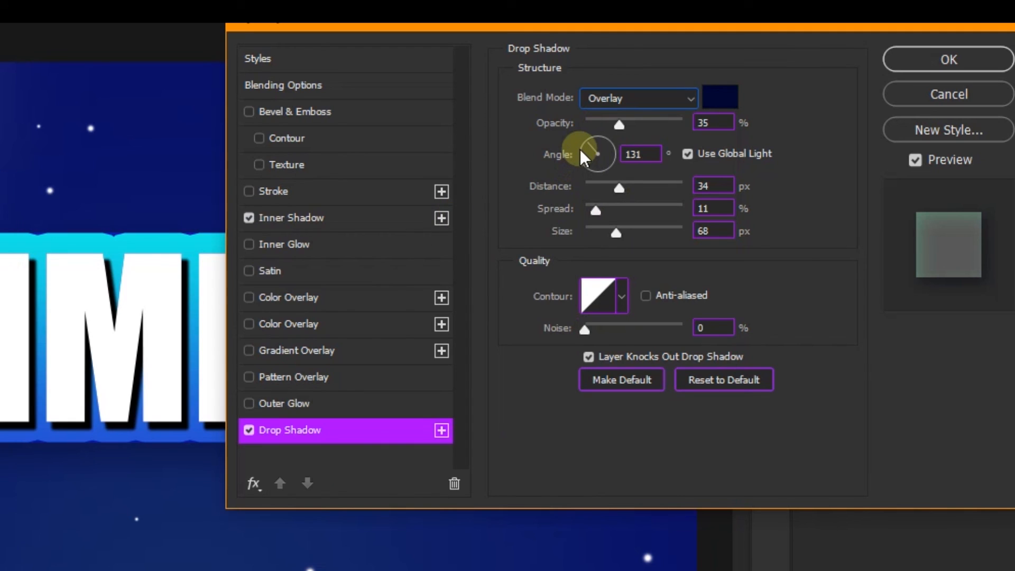
Set the drop shadow's angle to 159°, distance to 35 px and opacity to 100%, and apply the layer style
drag(582, 156, 585, 149)
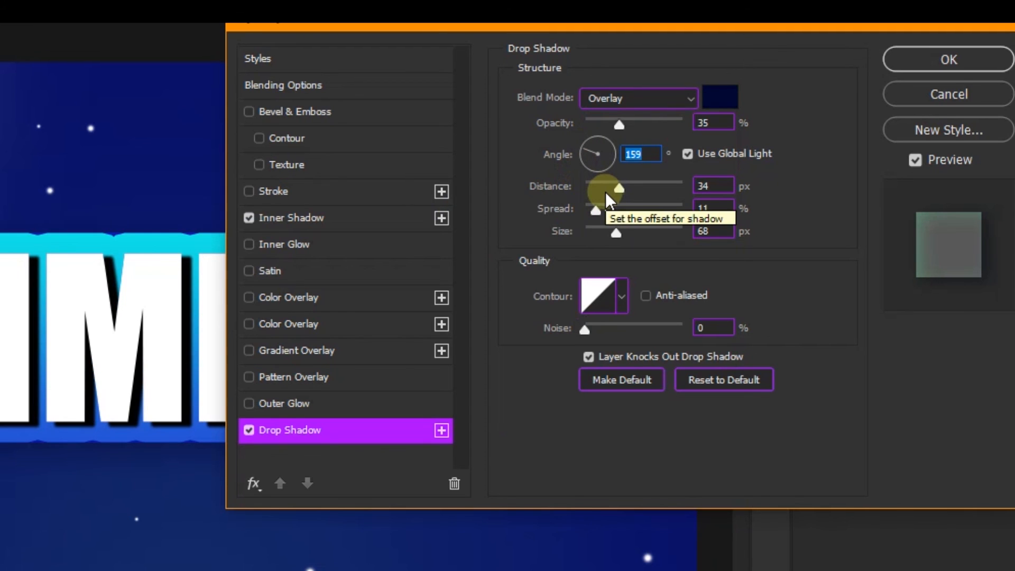
drag(617, 192, 623, 117)
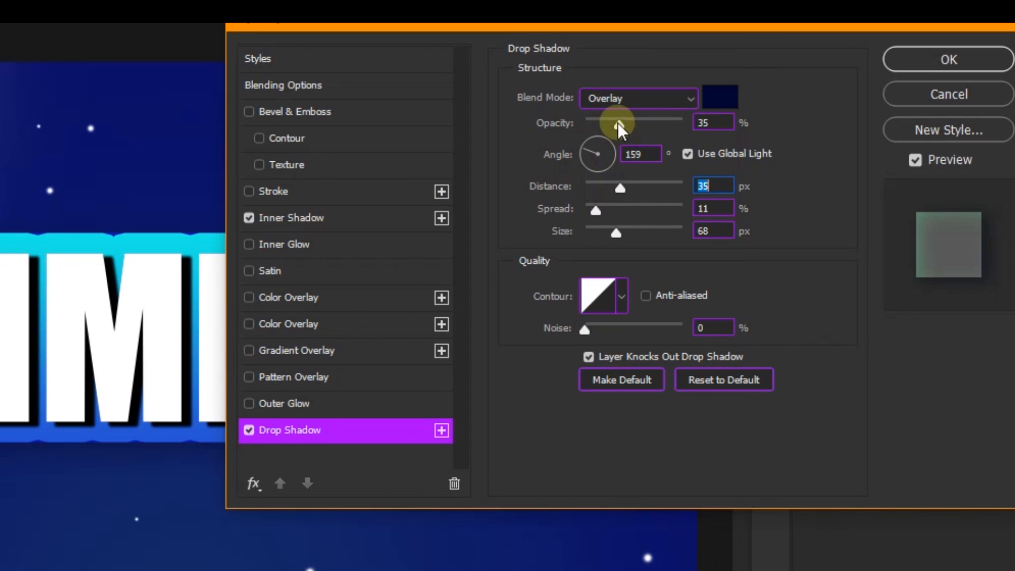
drag(614, 131, 683, 121)
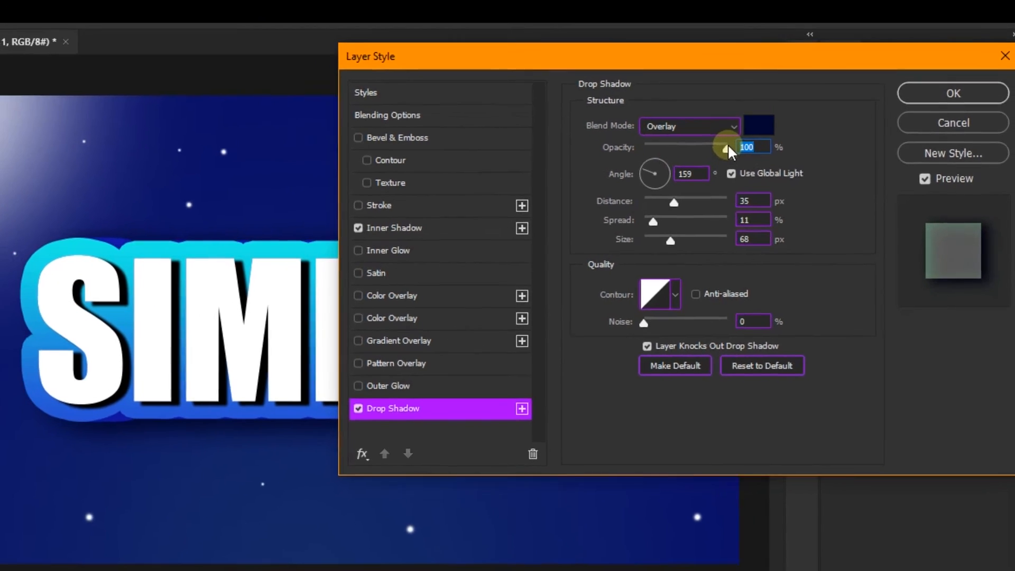
key(Return)
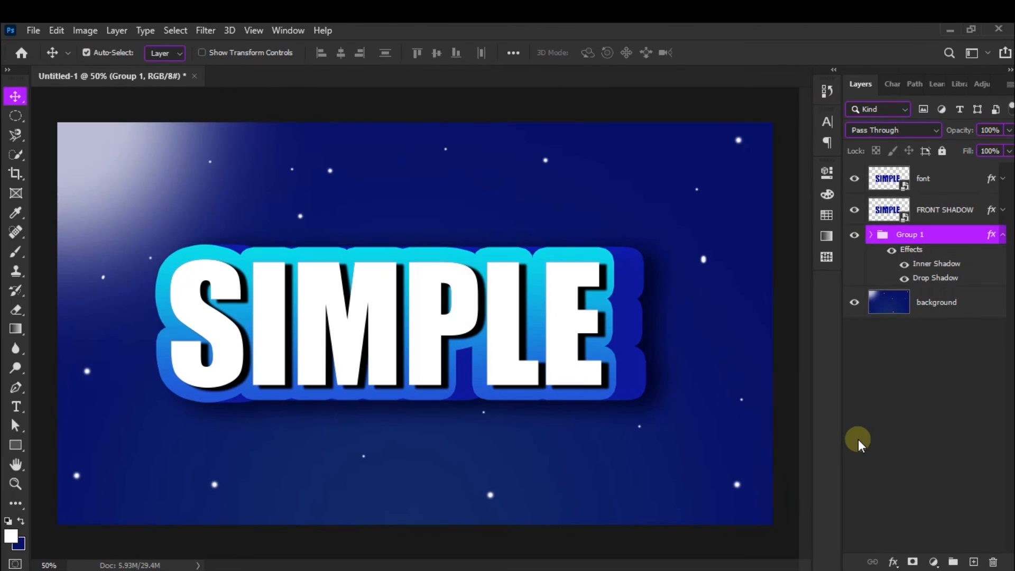